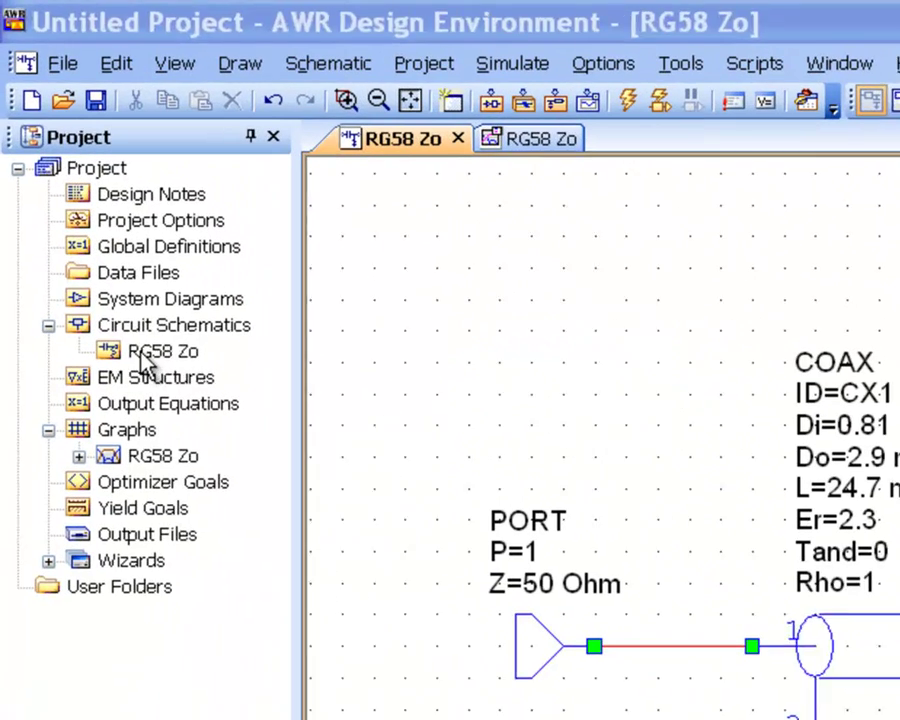
- Rename the RG58 Zo schematic to 'coax inner sweep', correcting a typo in the name
right_click(70, 171)
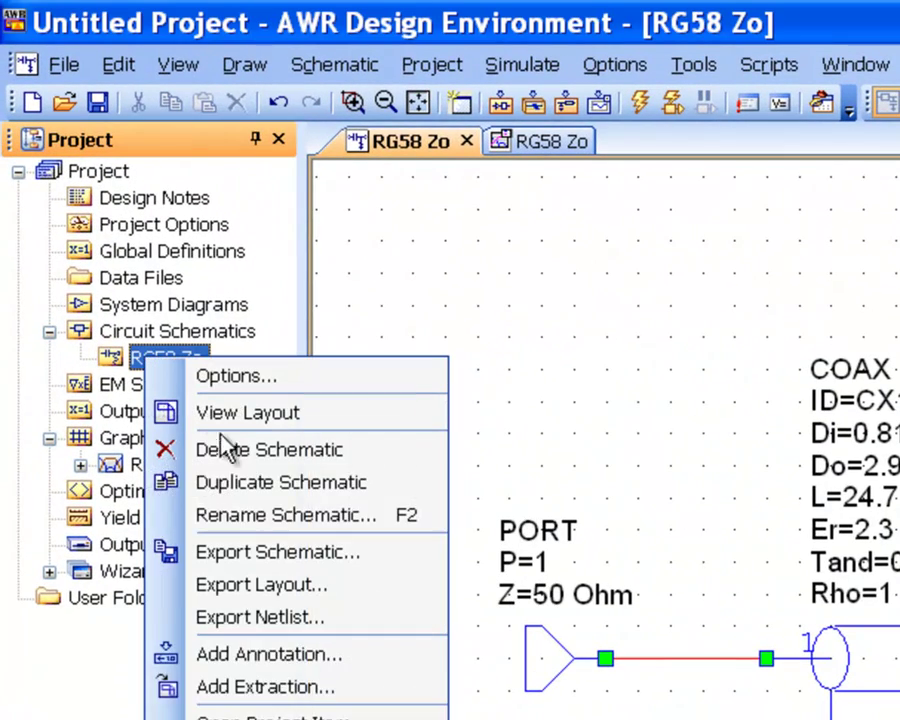
left_click(346, 514)
type("coax")
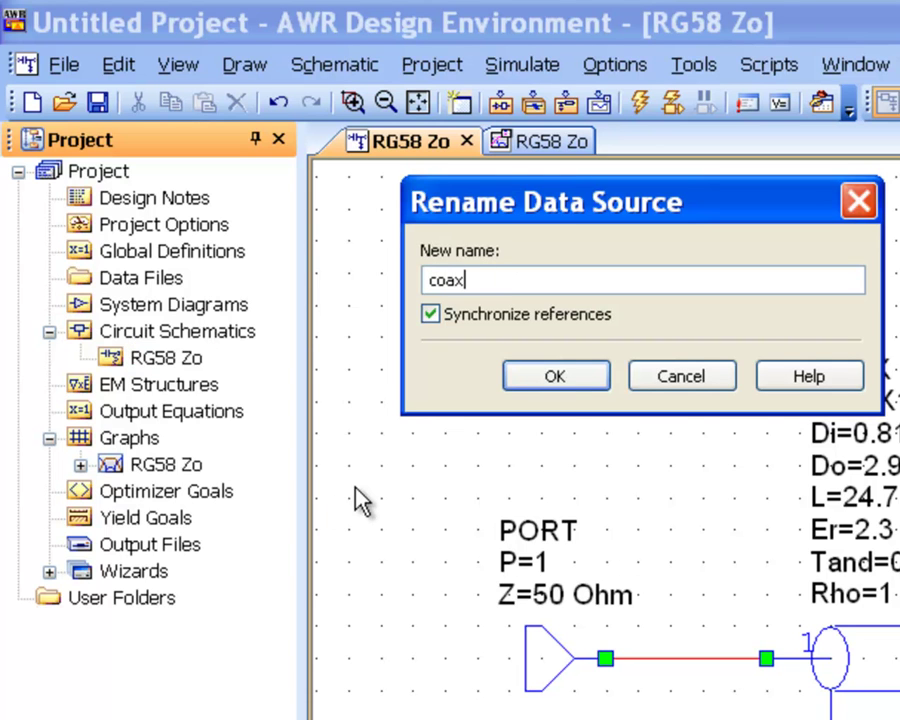
type(" inn")
type("er swee")
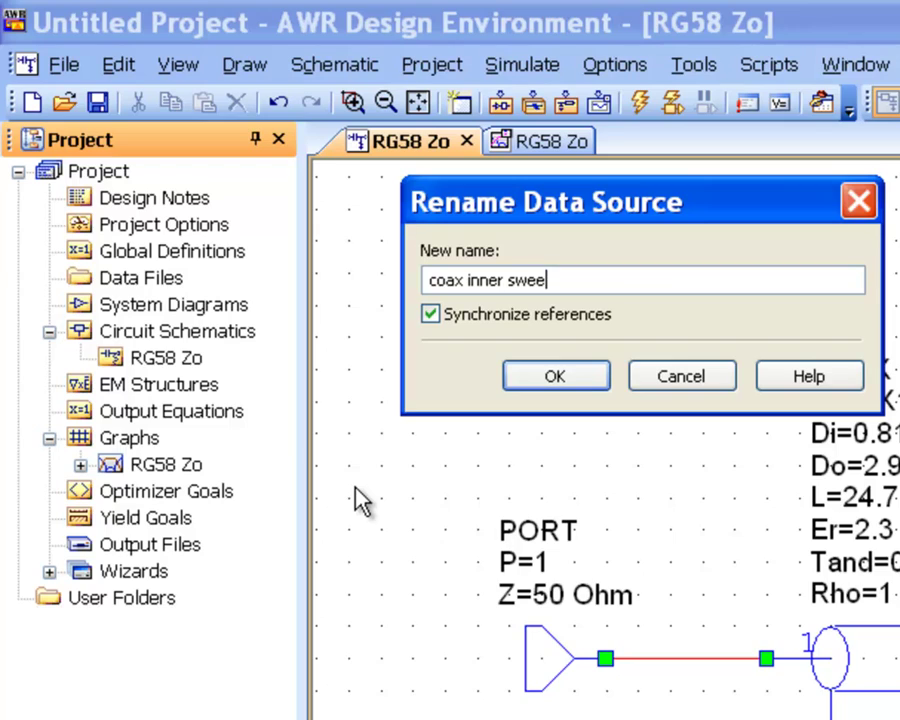
type("o")
key("BackSpace")
type("p")
key("Return")
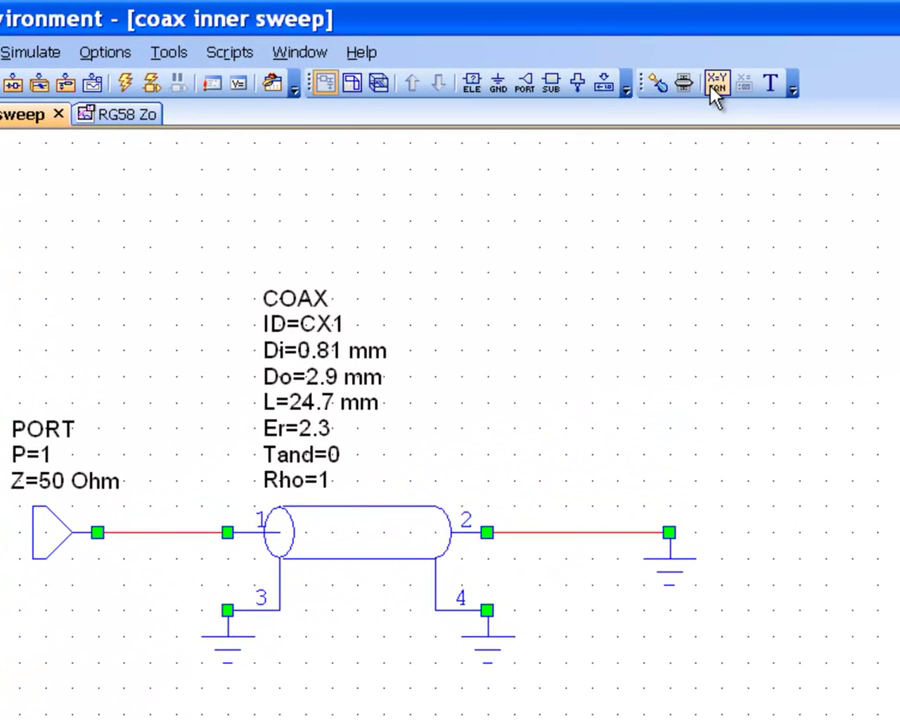
- Place an equation reading inner_diam=1 above the coax circuit
left_click(712, 88)
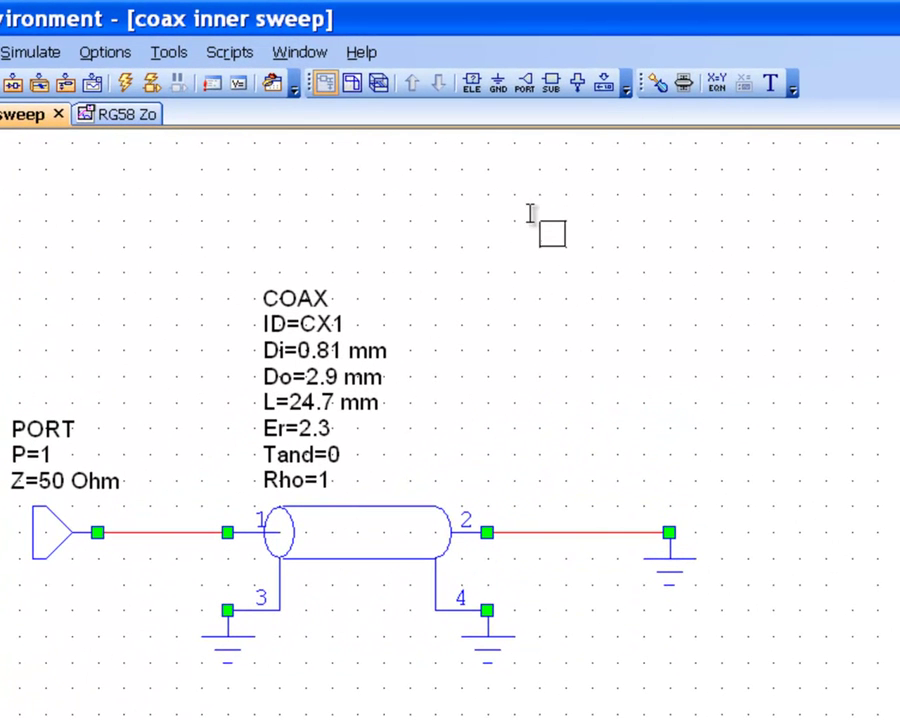
left_click(507, 258)
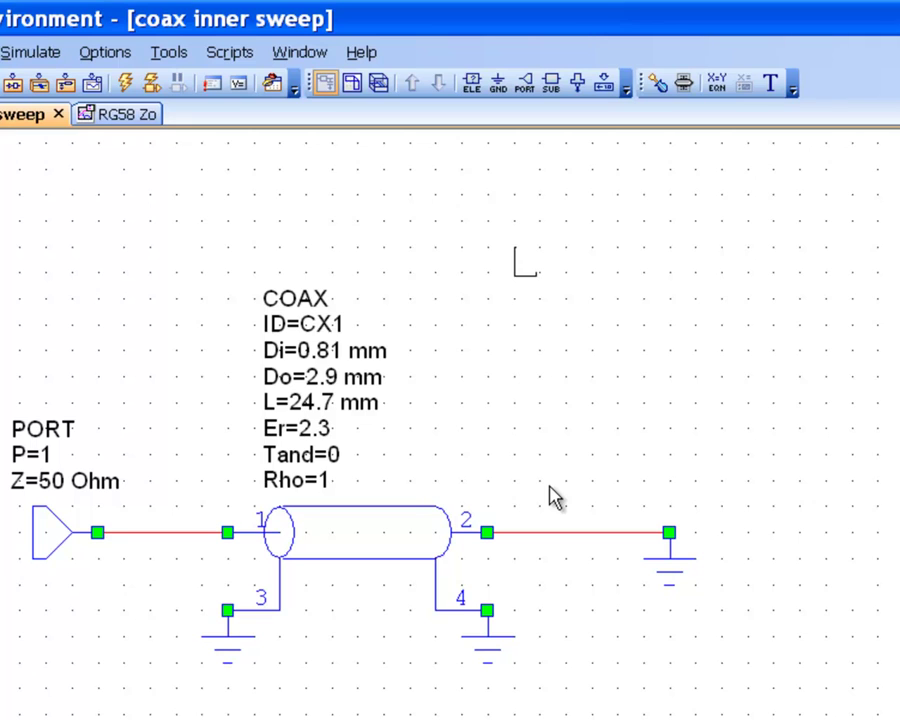
type("inne")
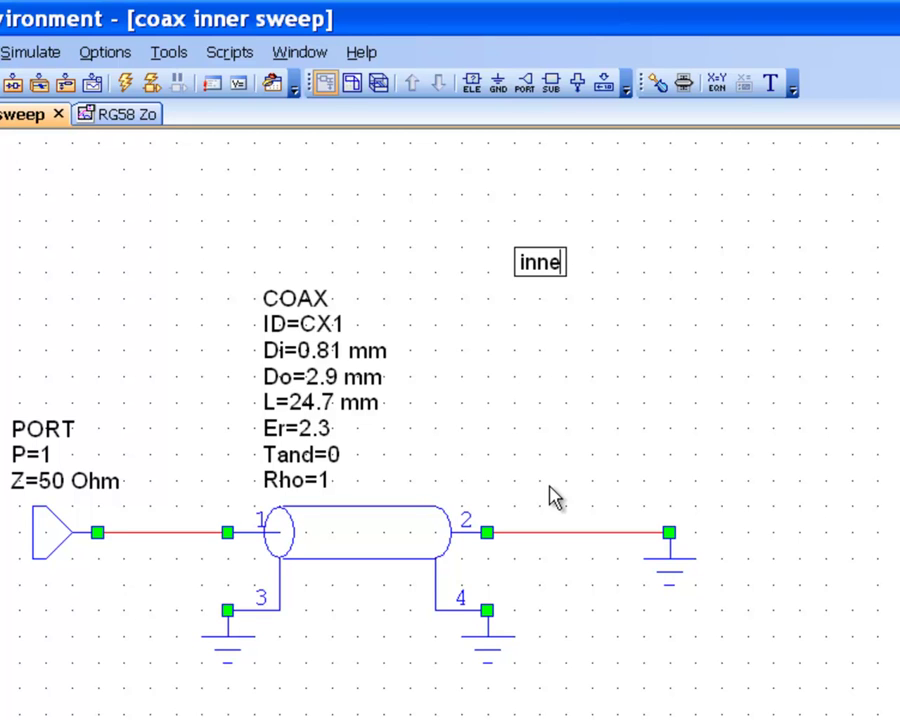
type("r_diam")
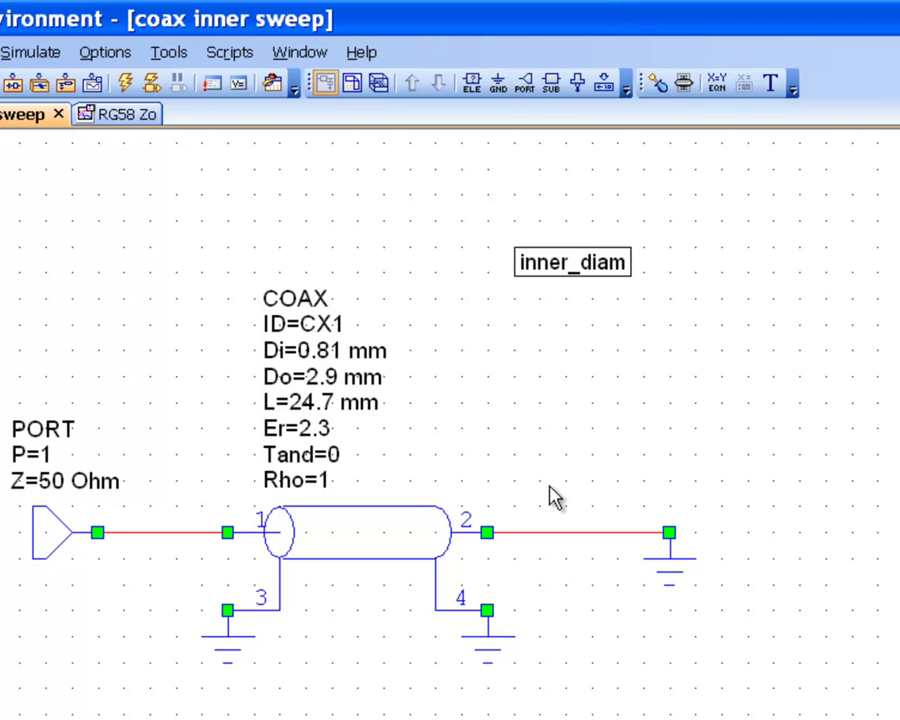
type("=")
type("1")
- Commit the equation and place a SWPVAR swept variable control at the upper right
left_click(551, 497)
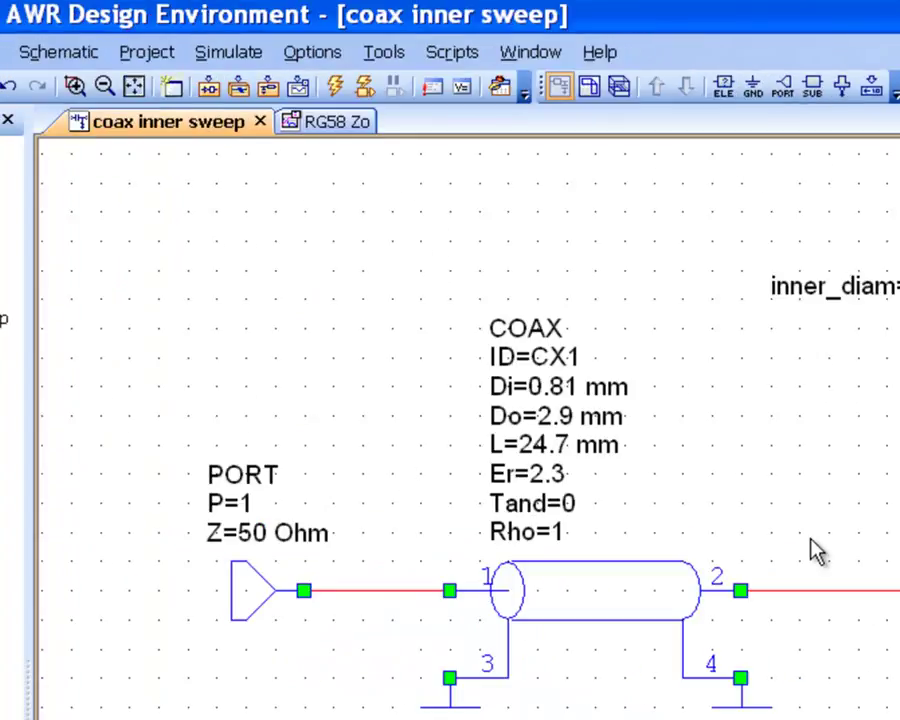
key("ctrl+l")
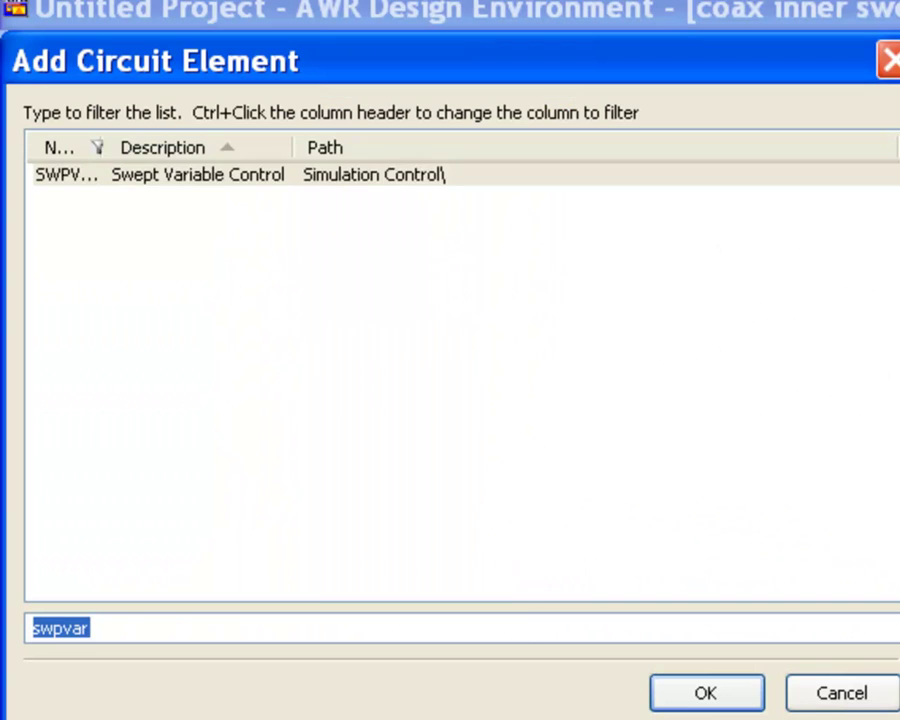
type("s")
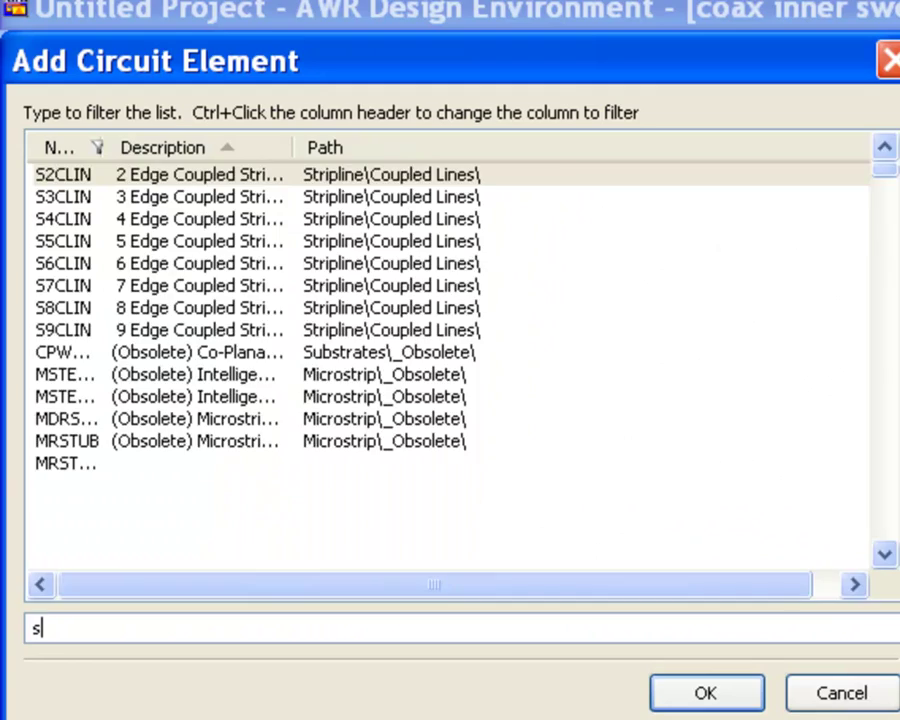
type("wpvart")
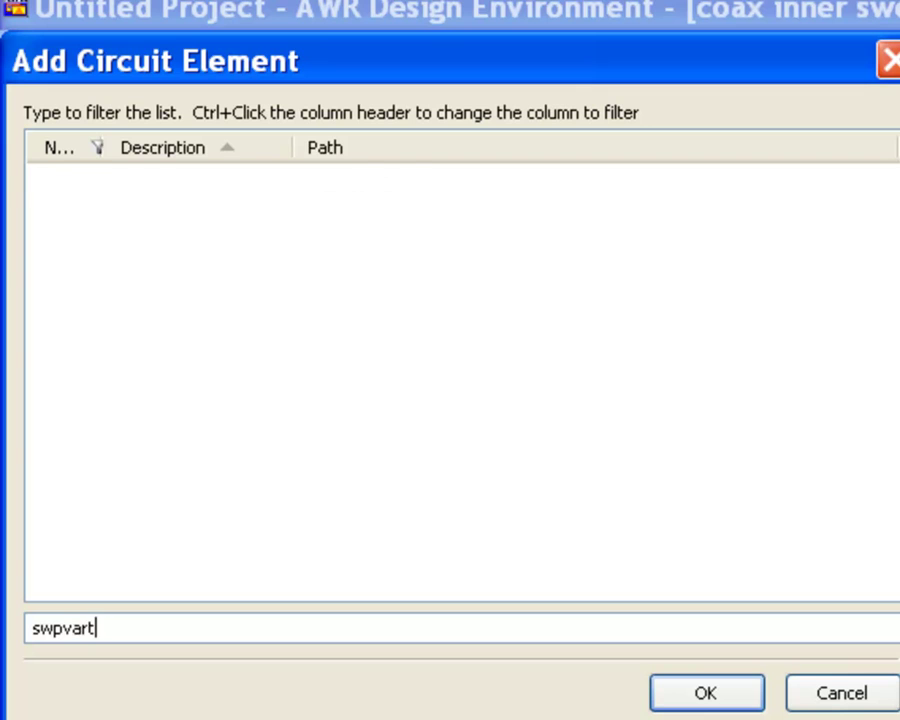
key("BackSpace")
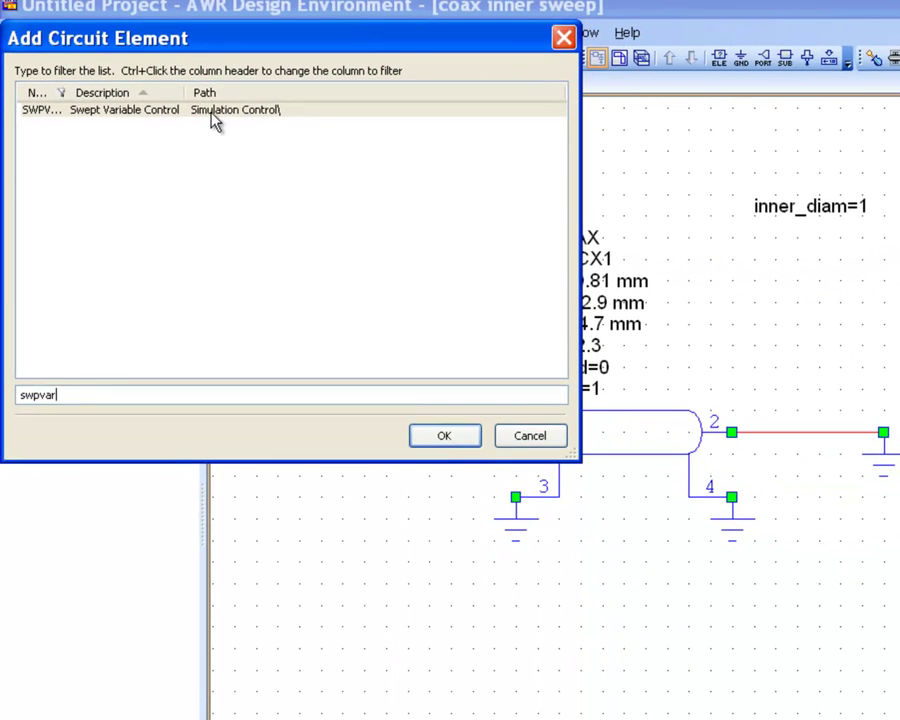
double_click(167, 109)
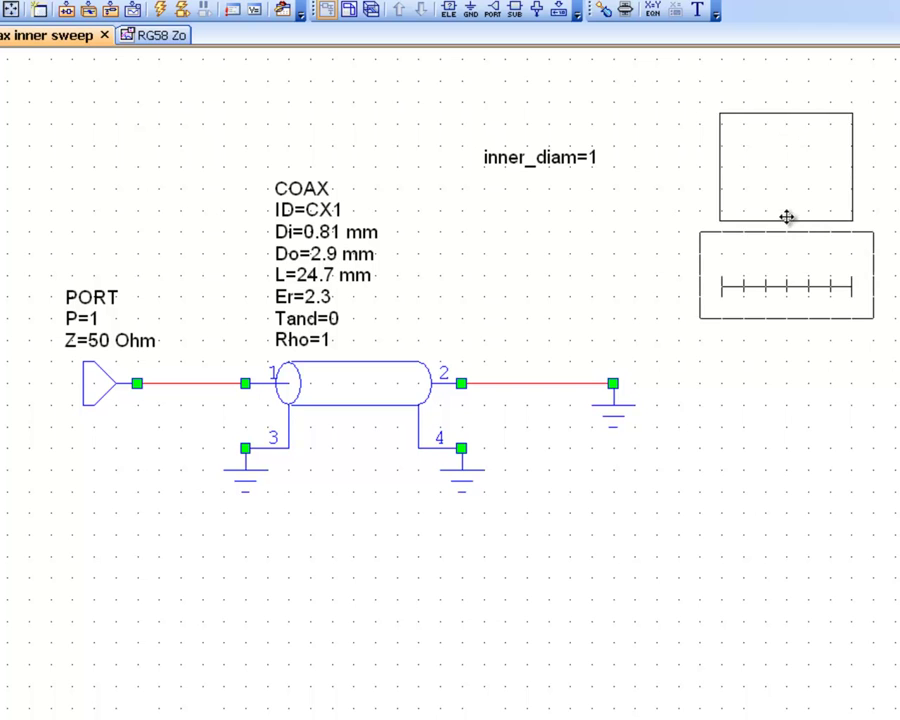
left_click(778, 228)
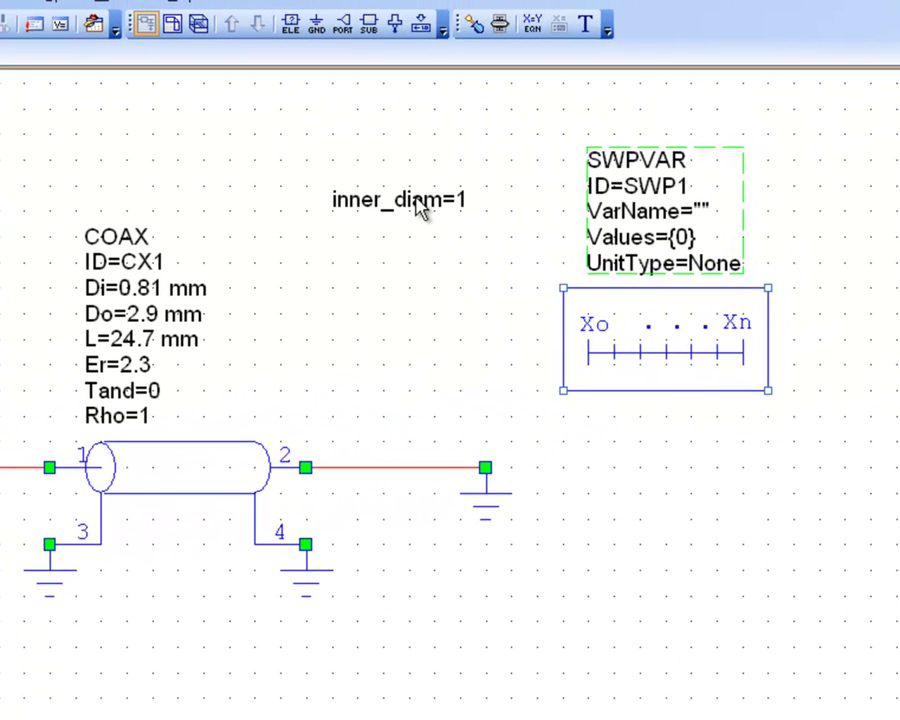
- Set the swept variable control's VarName to inner_diam
left_click(700, 207)
left_click(703, 211)
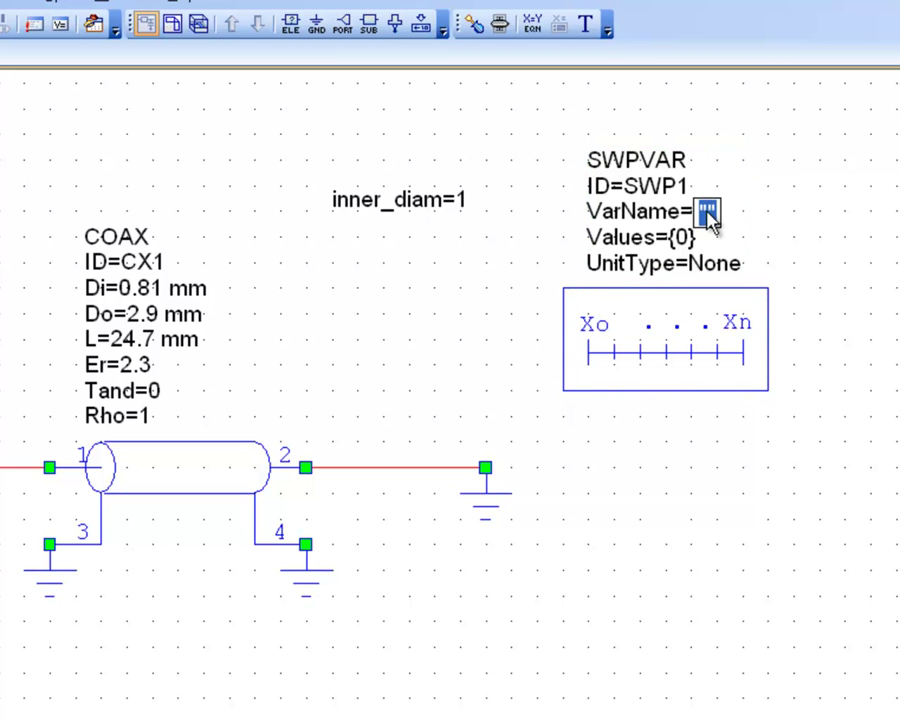
type("inne")
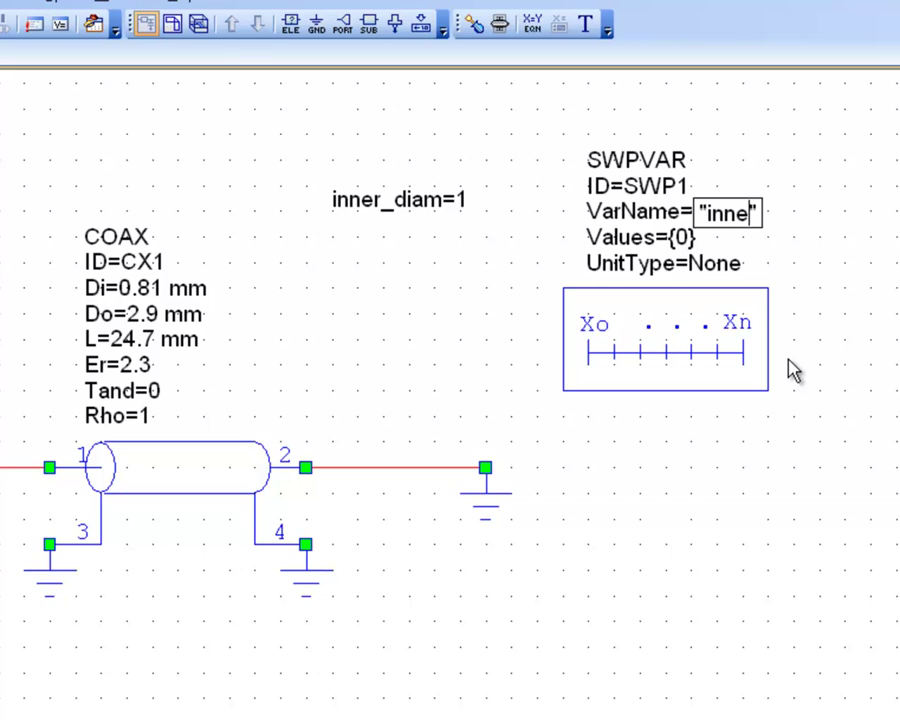
type("r_")
type("dia")
key("BackSpace")
type("m")
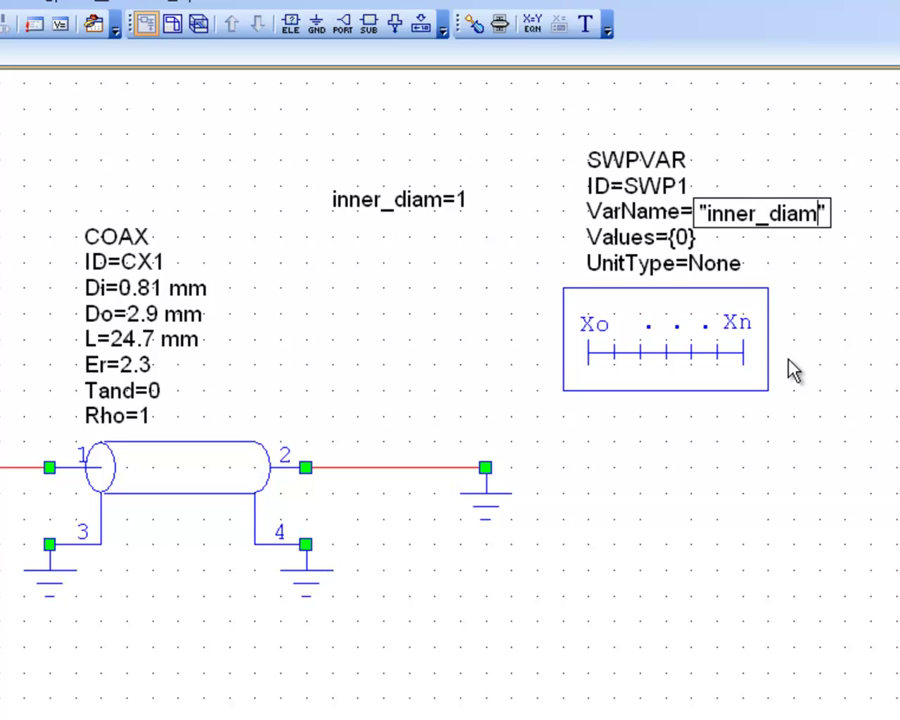
left_click(720, 560)
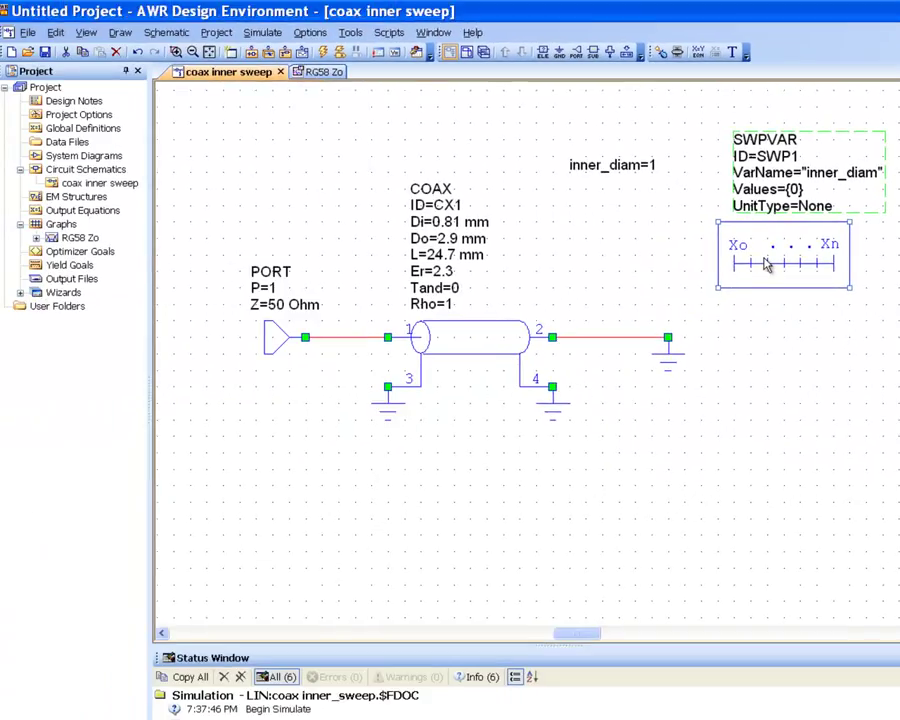
- Set the SWPVAR Values to stepped(0.8,2,0.01) and confirm the element options
double_click(635, 362)
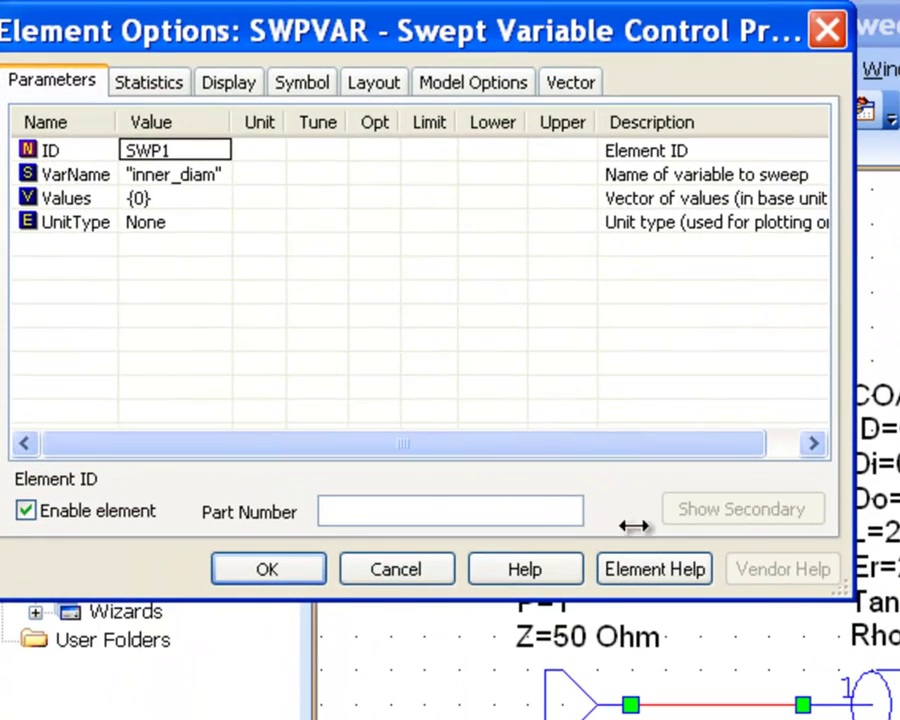
left_click(142, 200)
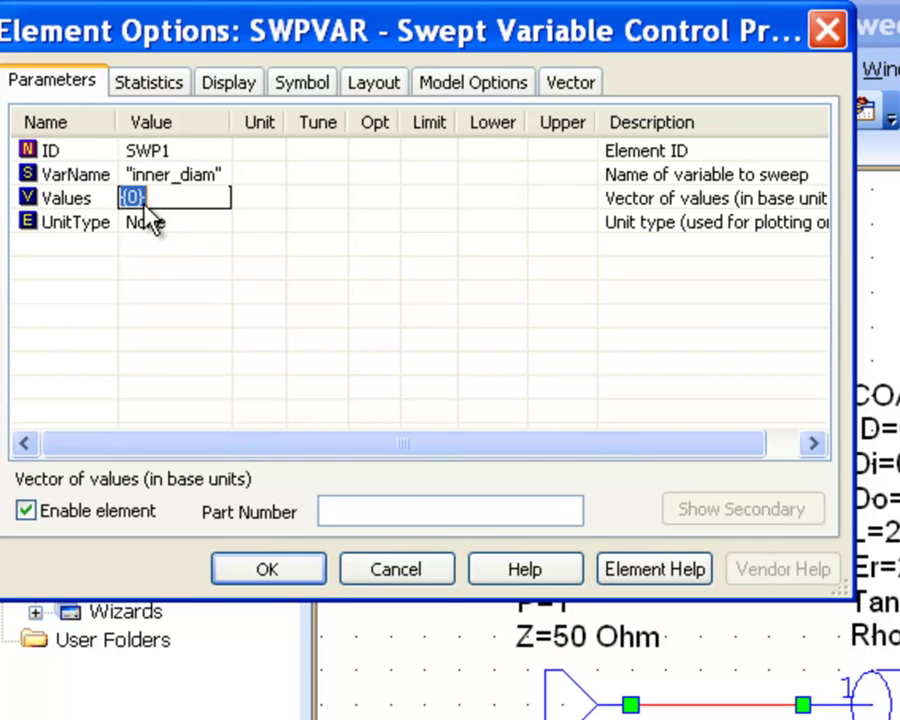
left_click(130, 204)
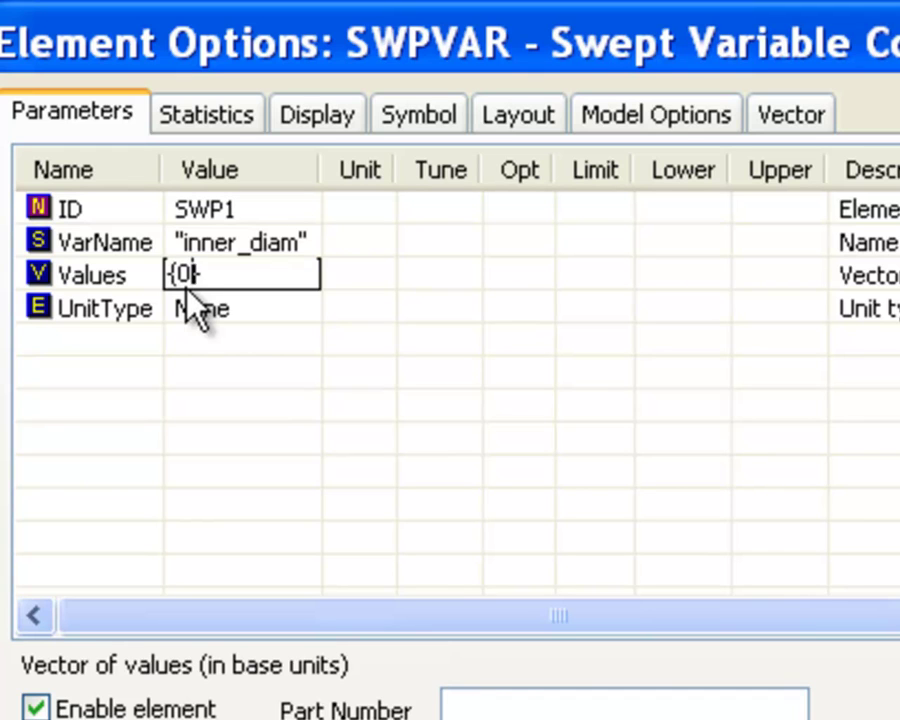
type(",0.")
type("5, 1}")
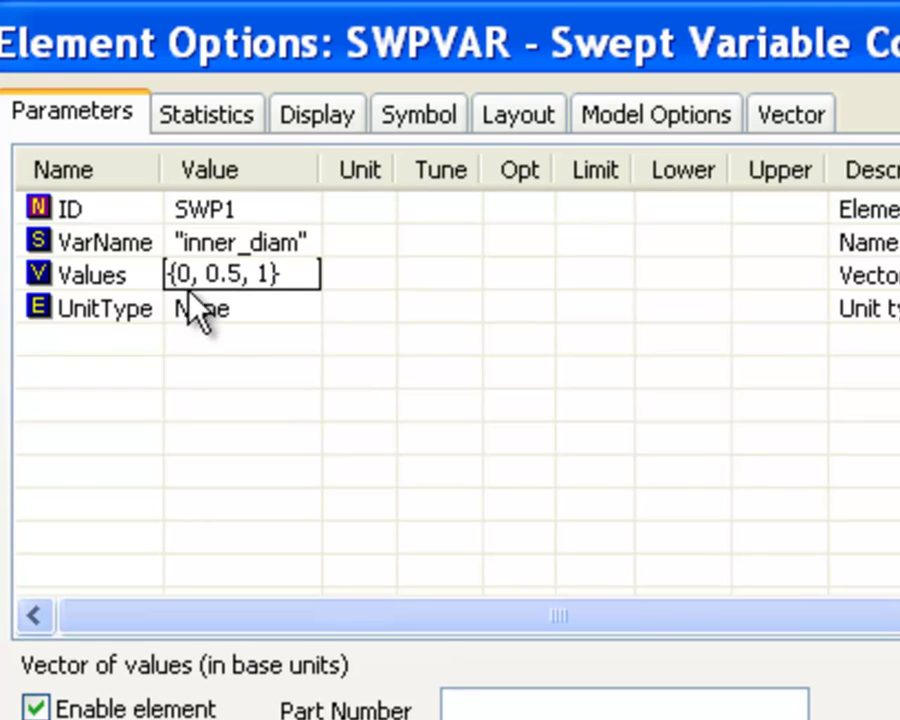
key("Return")
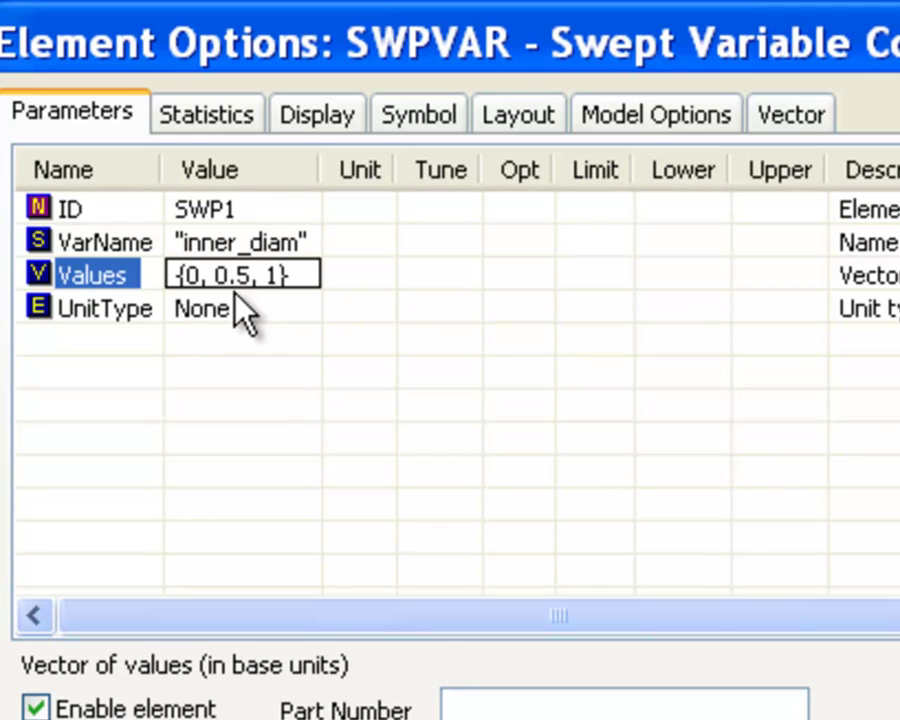
left_click(281, 266)
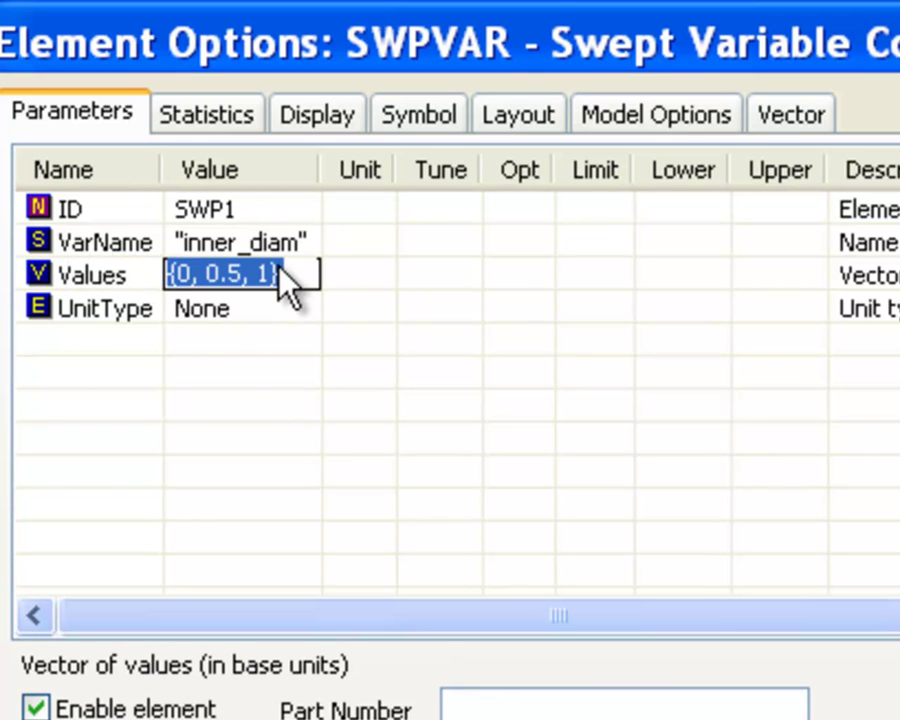
type("stepped(0")
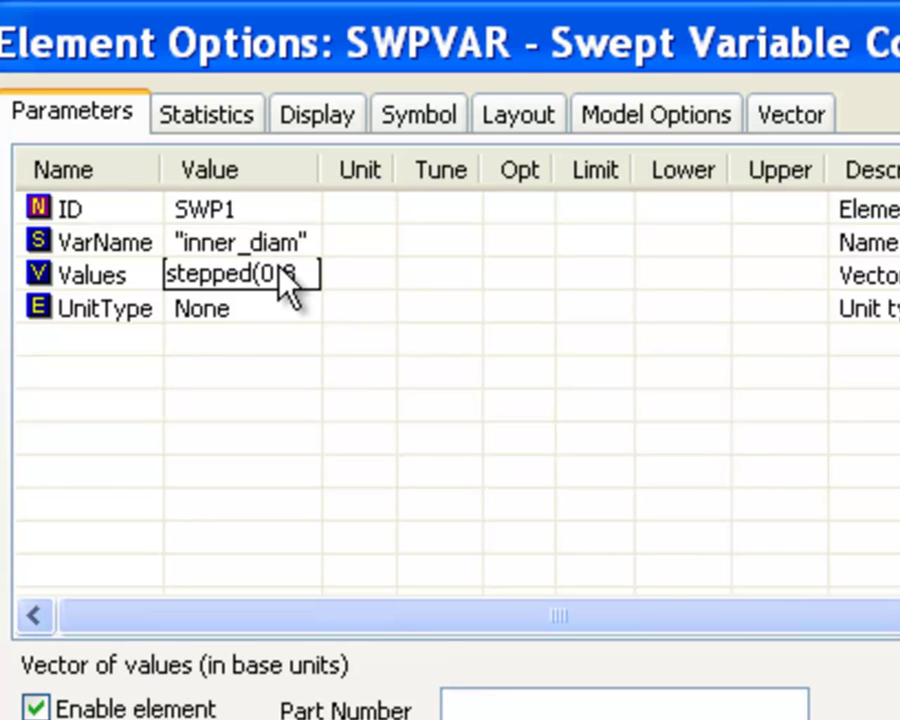
type(".5,2")
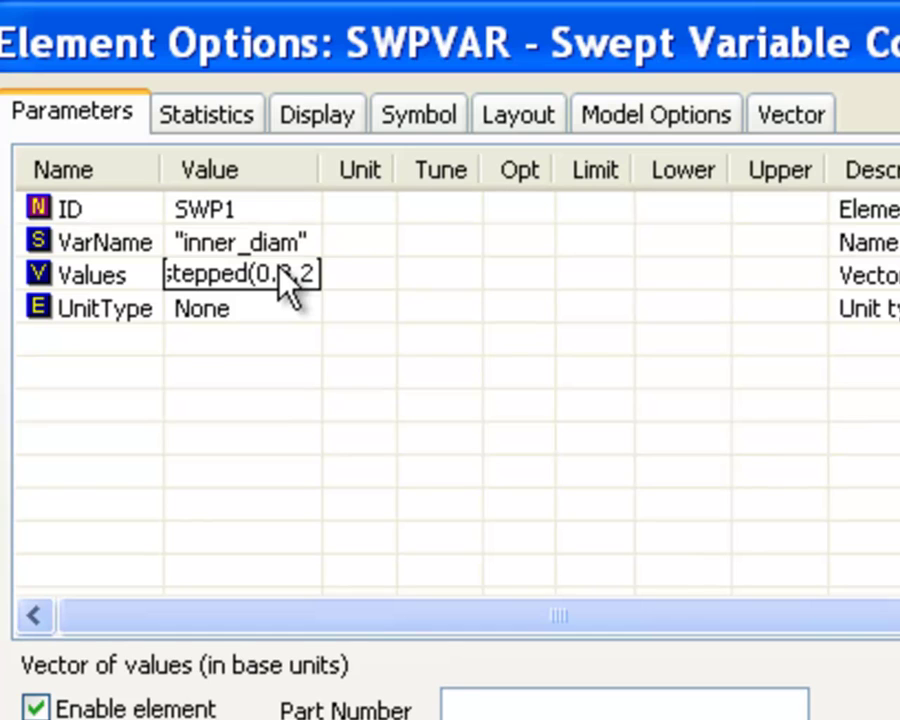
type(",0.0")
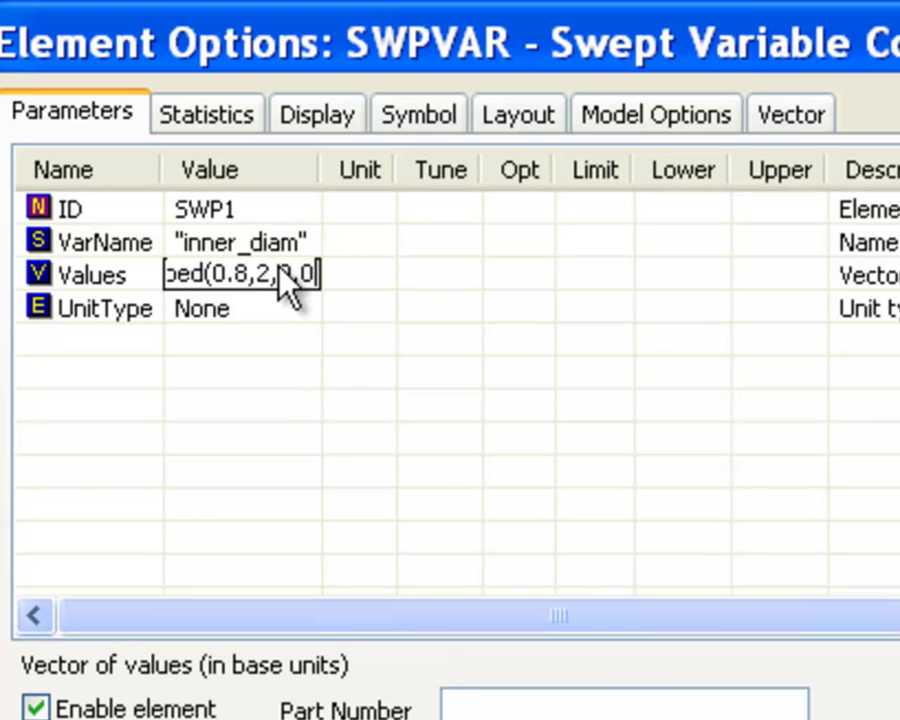
type("1)")
key("Return")
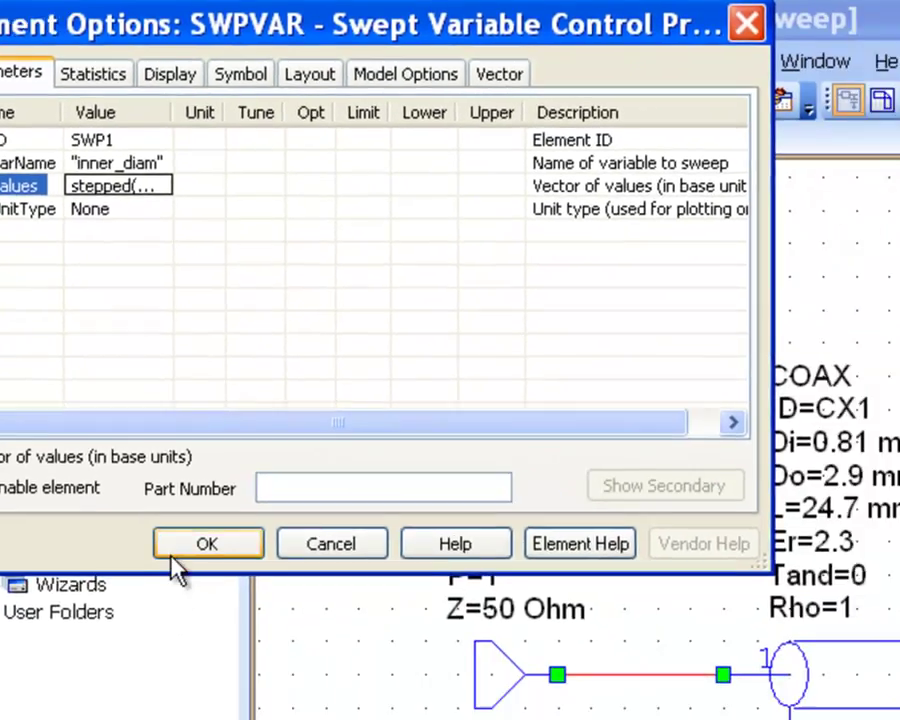
left_click(178, 565)
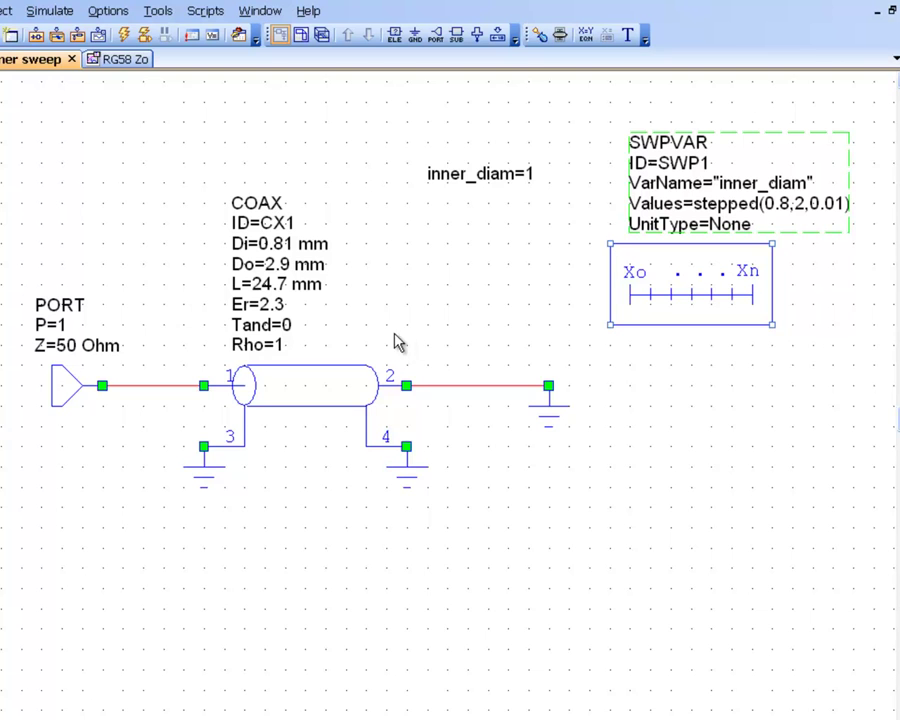
- Replace coax CX1's Di value of 0.81 with inner_diam
left_click(285, 246)
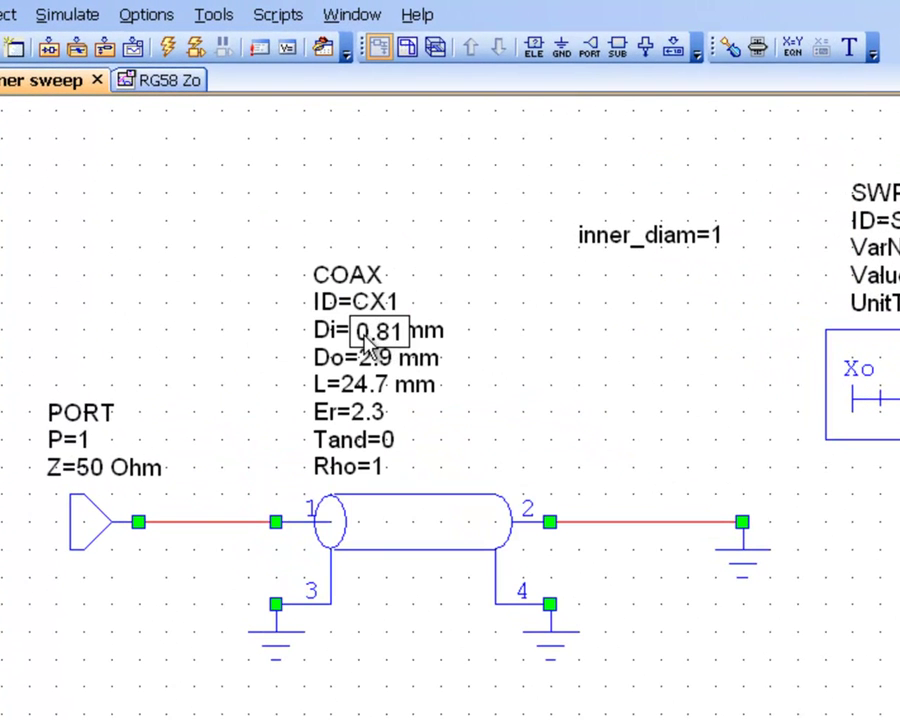
left_click_drag(358, 334, 405, 343)
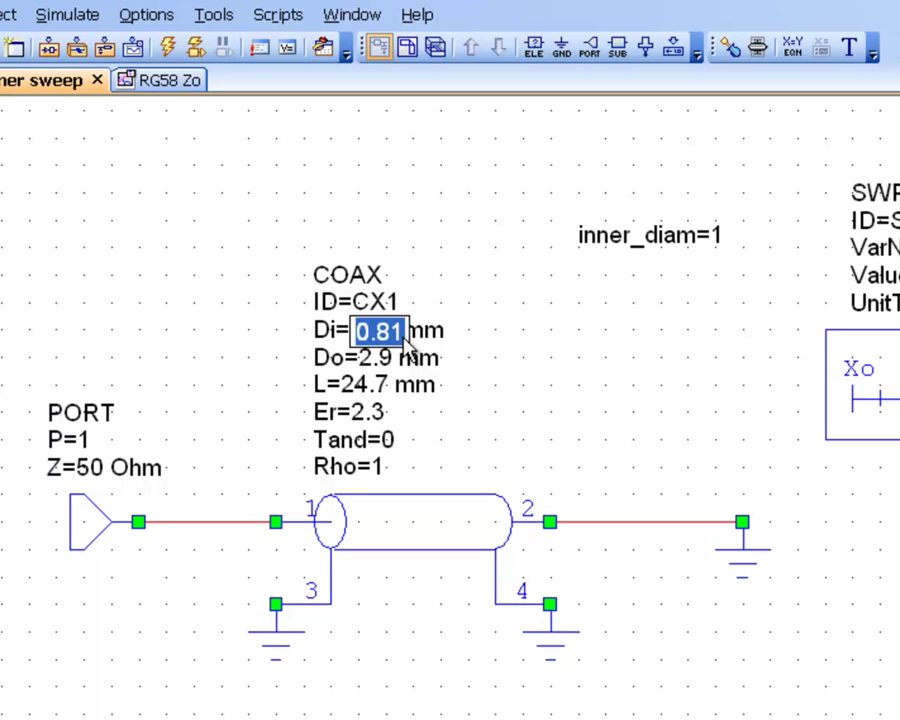
type("inner")
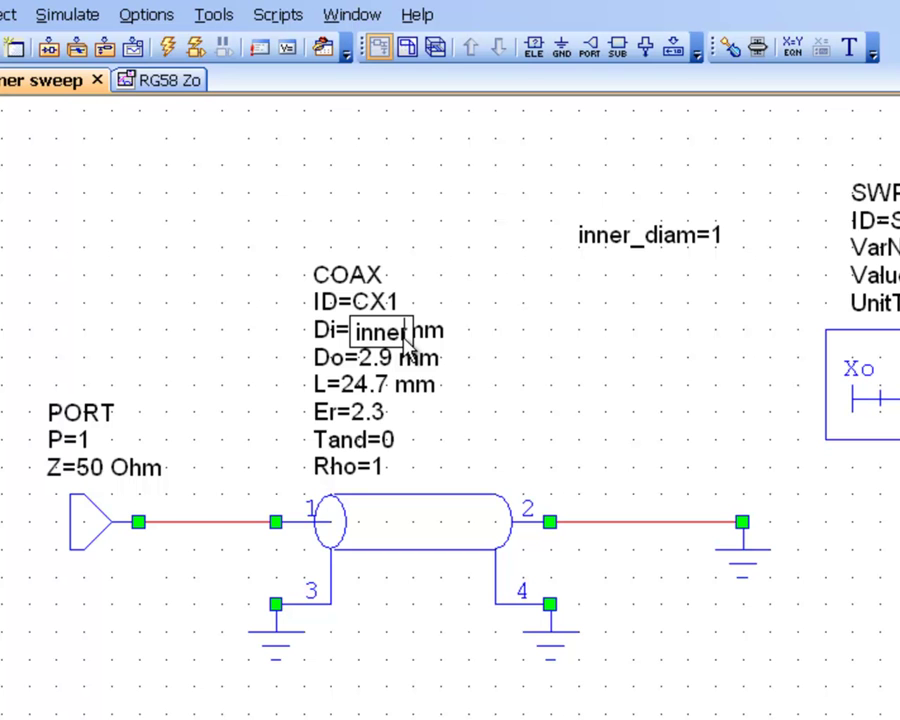
type("_diam")
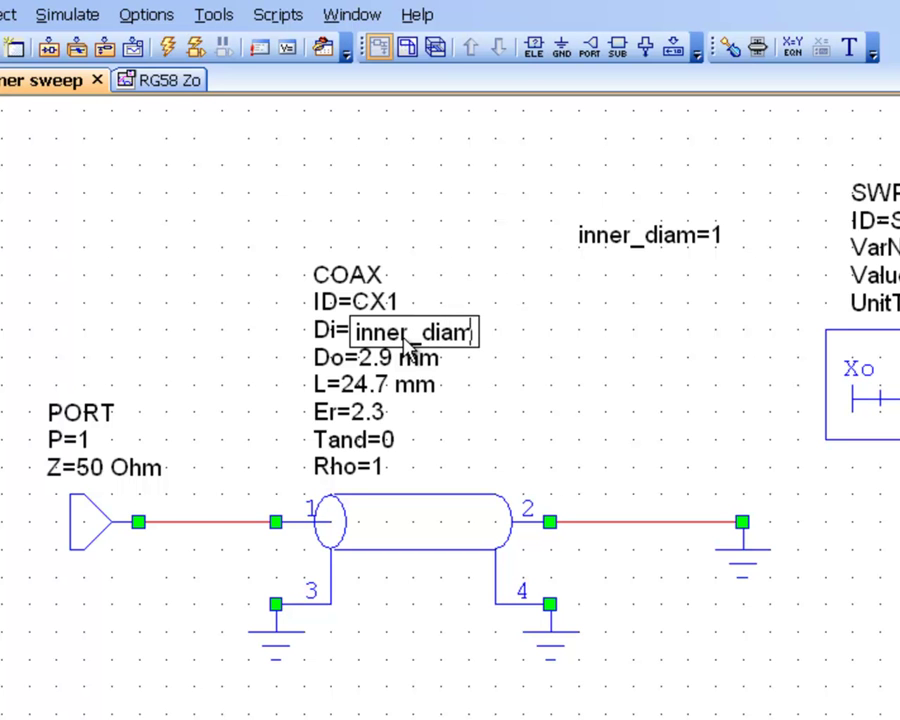
key("Return")
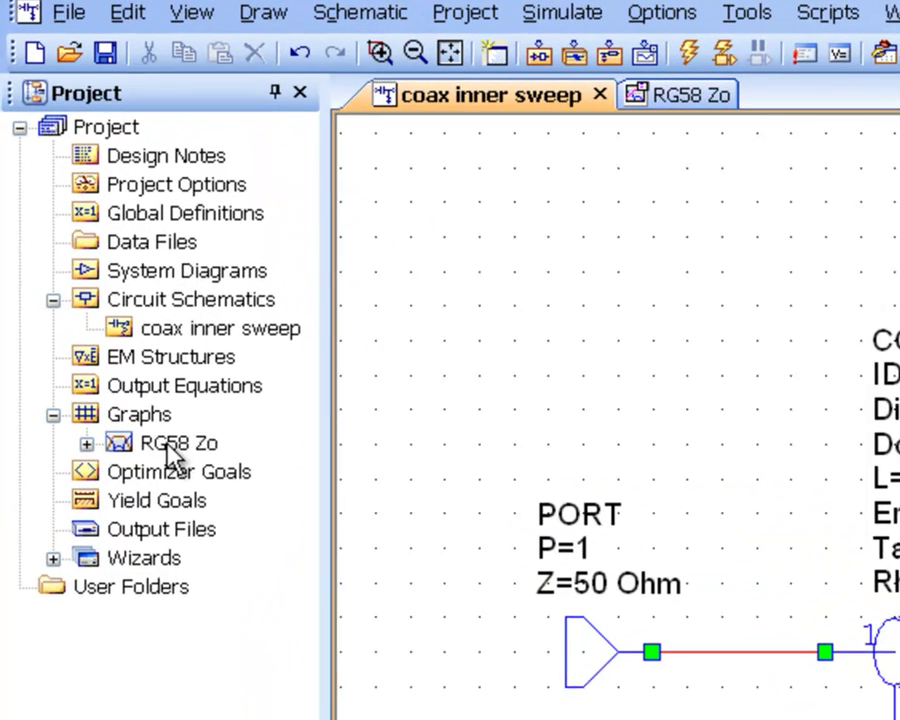
- Rename the RG58 Zo graph in the Project tree to 'coax_inner sweep'
right_click(168, 445)
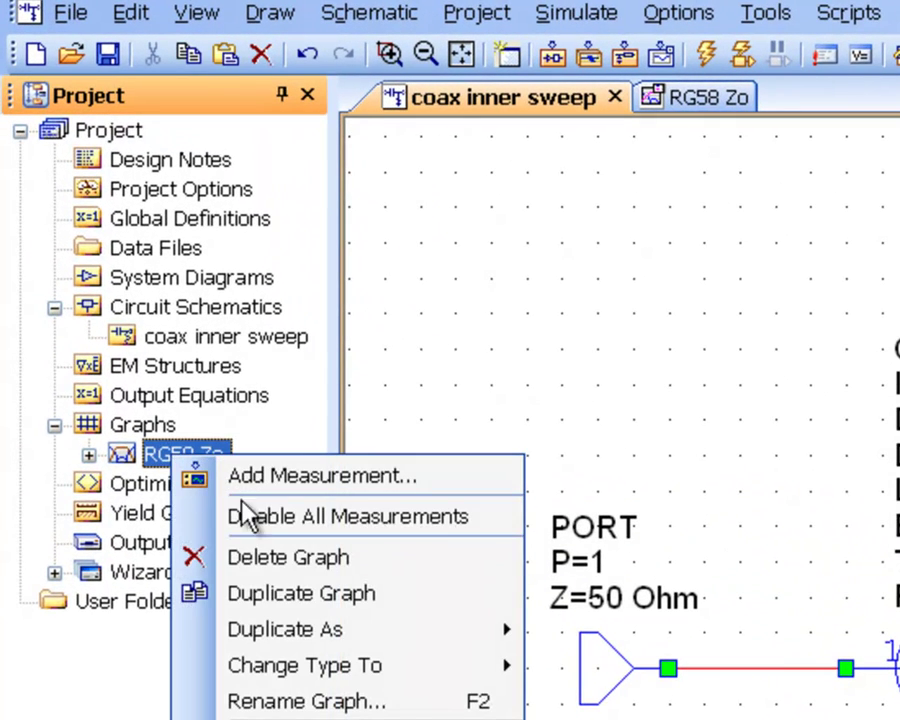
left_click(327, 703)
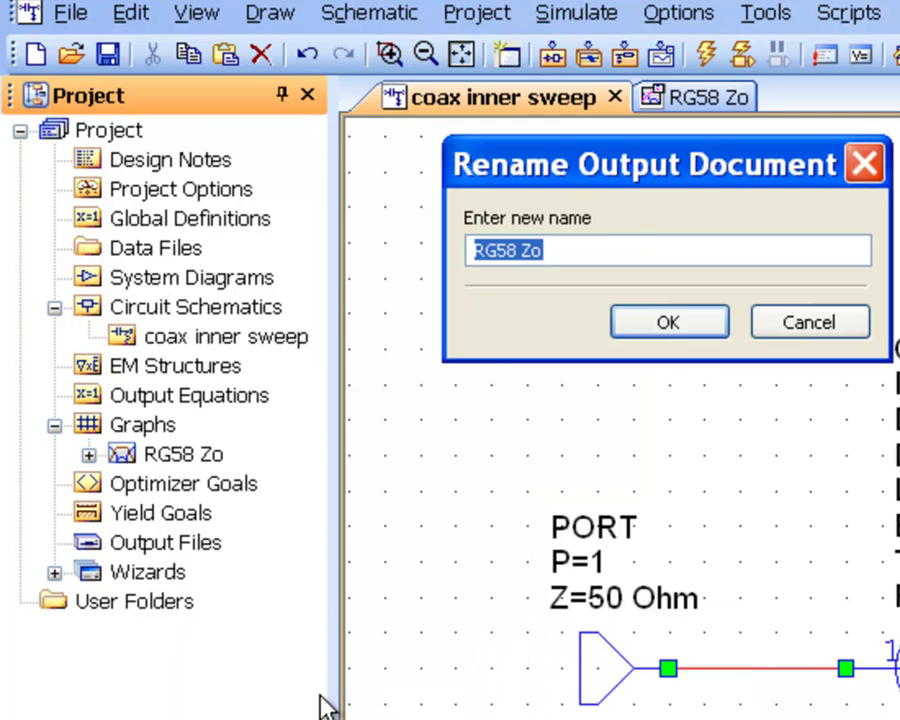
type("c")
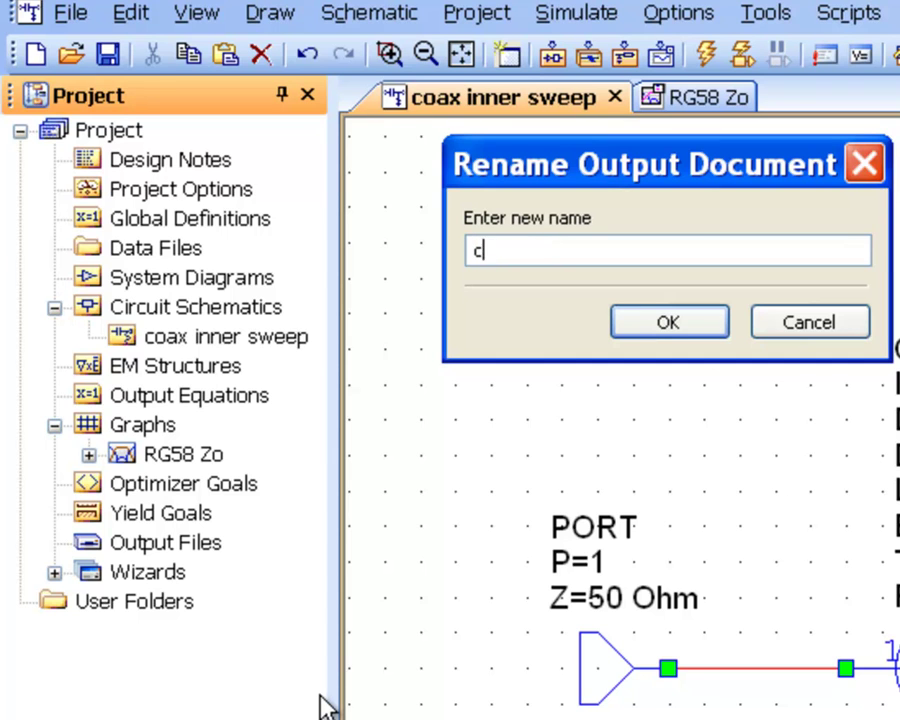
type("oax_inner")
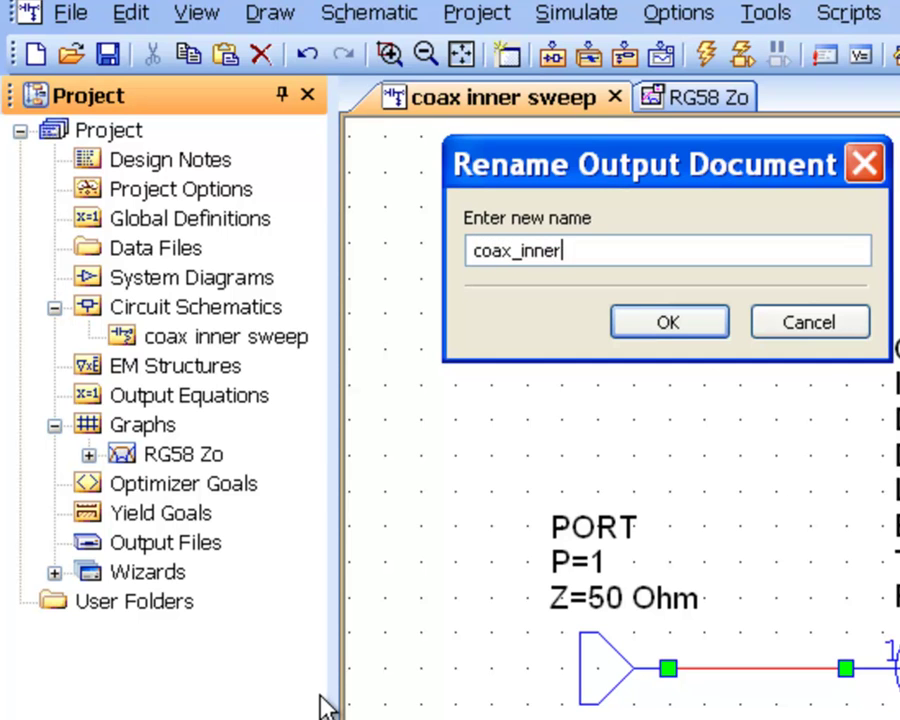
type(" sweet")
key("BackSpace")
type("p")
key("Return")
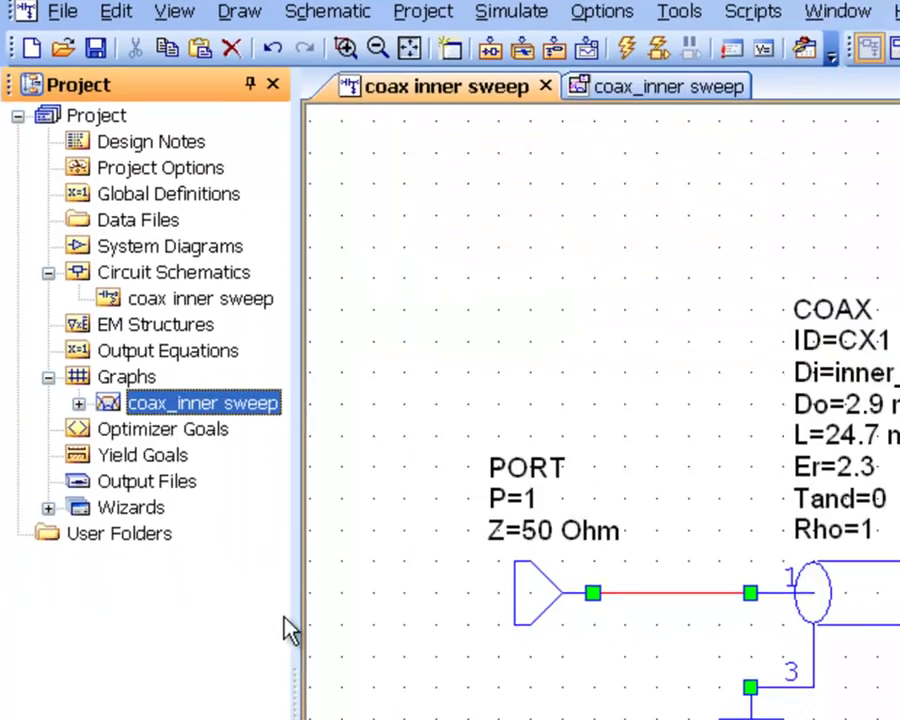
- Change the |Z(1,1)| measurement to Freq = 1000 MHz with SWPVAR.SWP1 on the x-axis
double_click(115, 268)
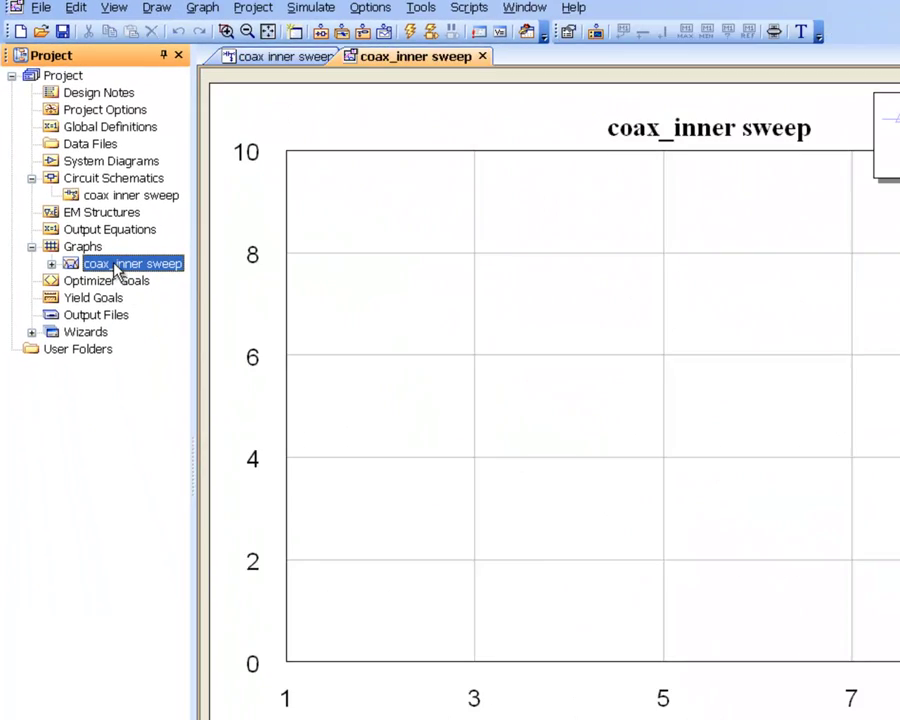
right_click(495, 305)
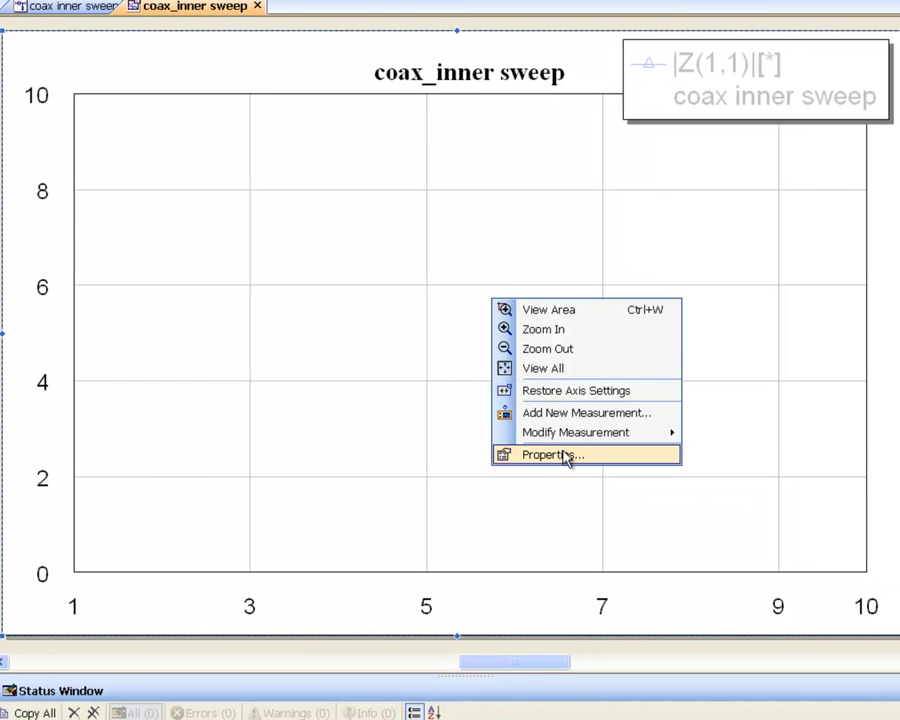
mouse_move(576, 432)
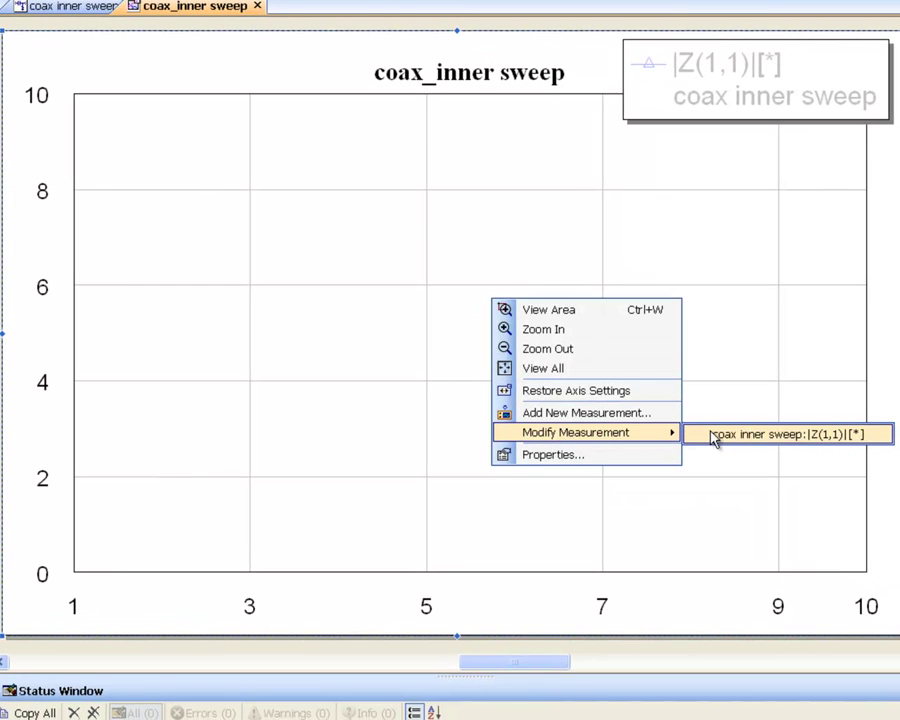
left_click(714, 437)
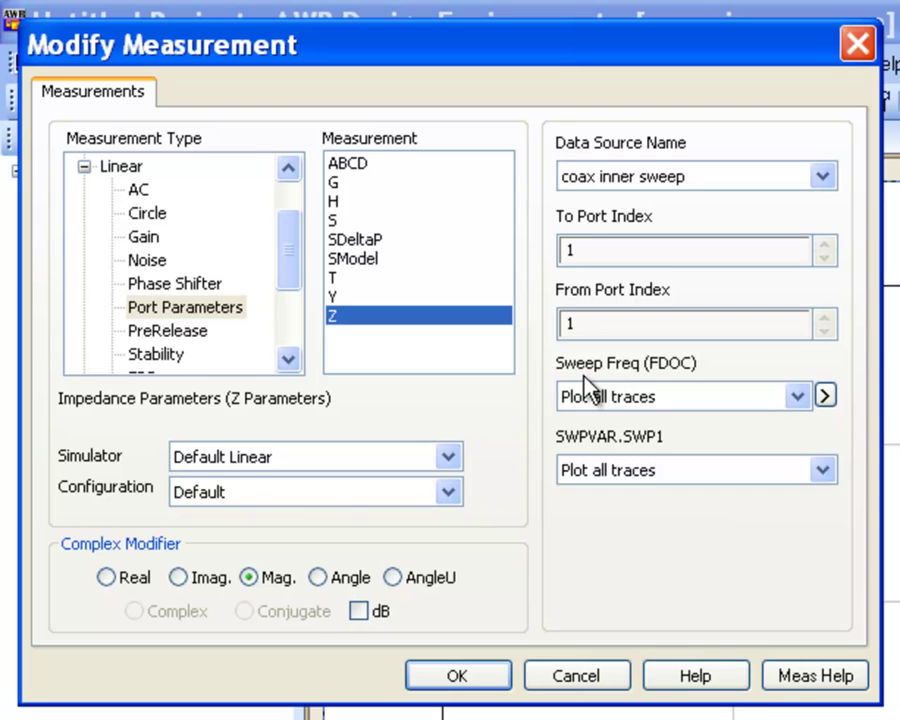
left_click(801, 400)
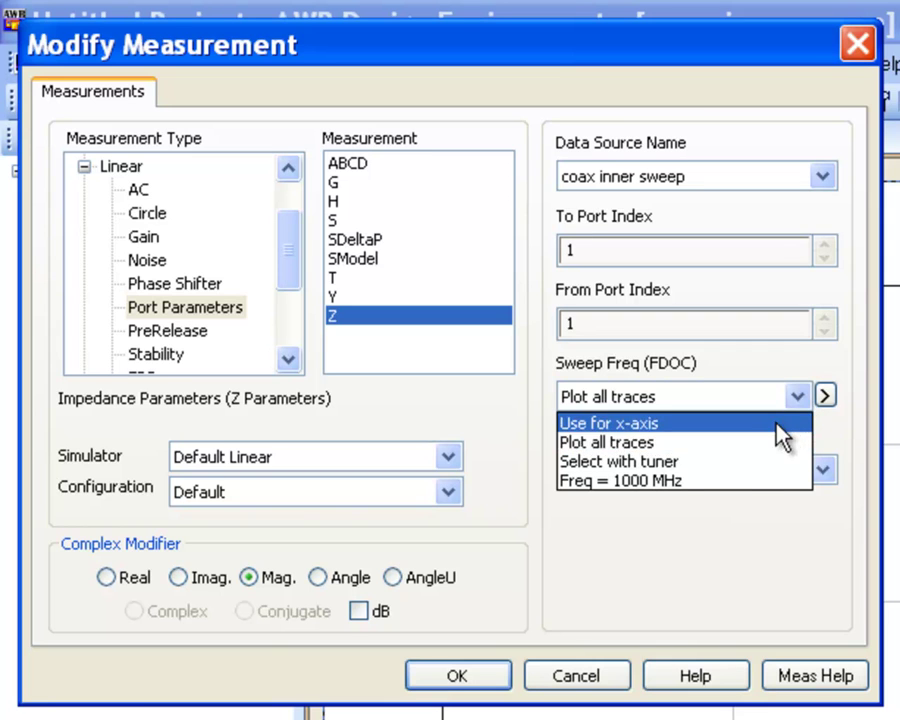
left_click(721, 478)
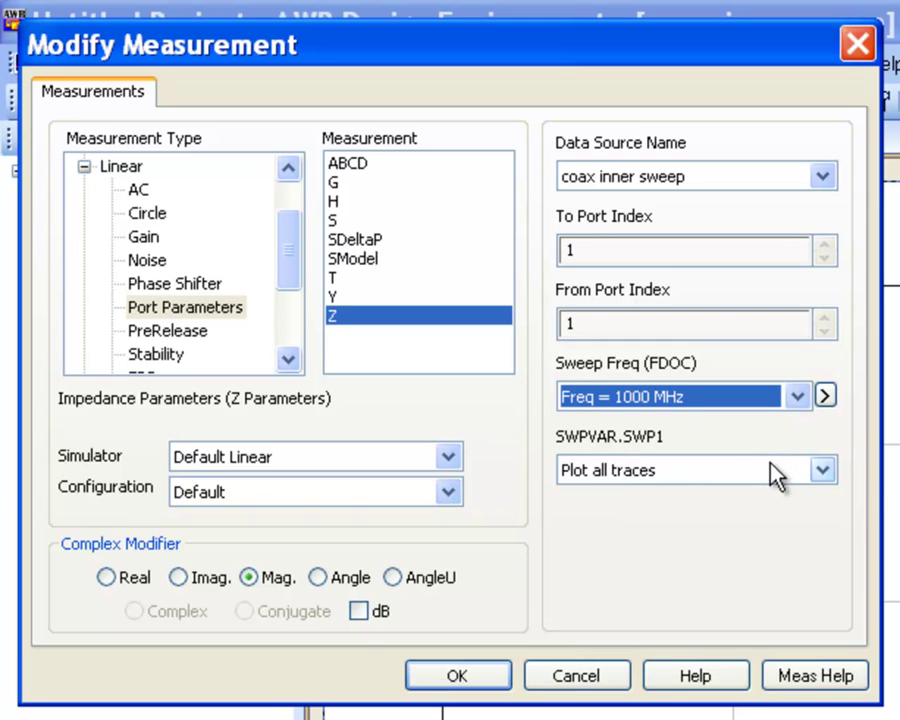
left_click(822, 470)
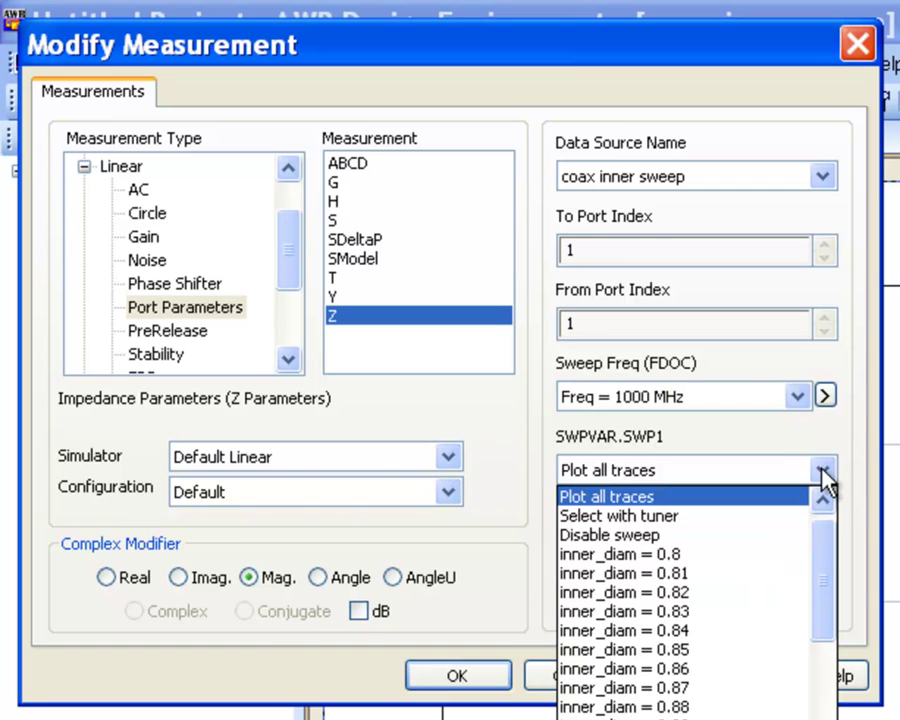
scroll(824, 520, "up", 1)
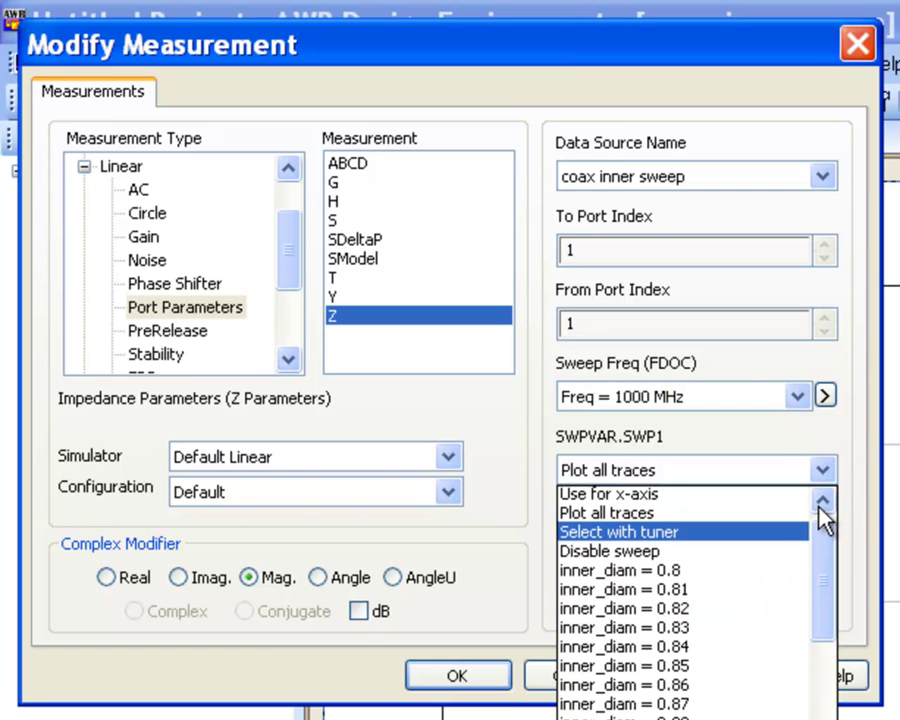
left_click(752, 500)
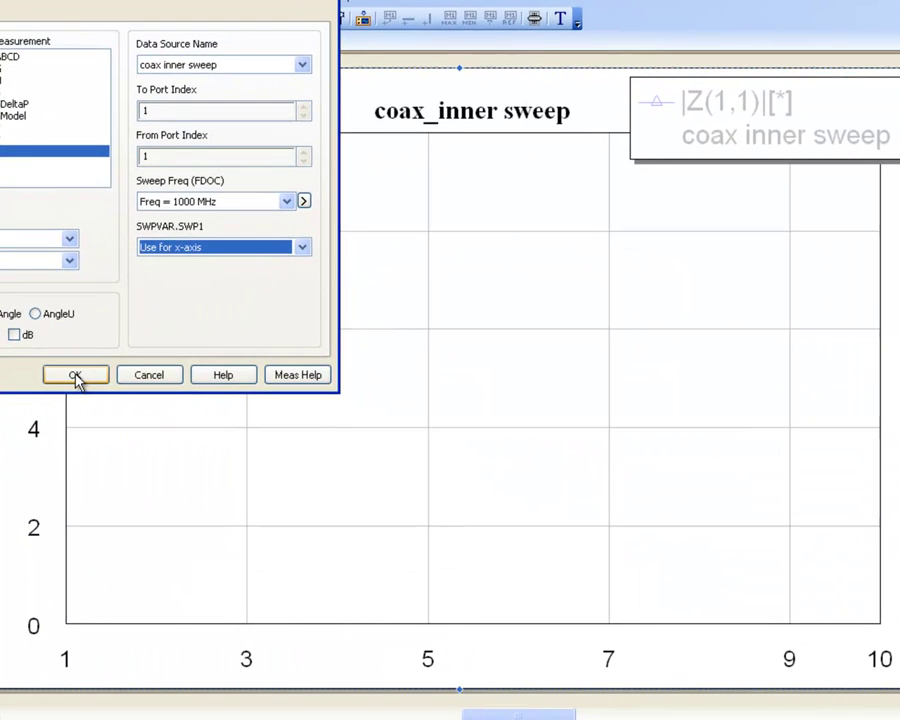
left_click(457, 675)
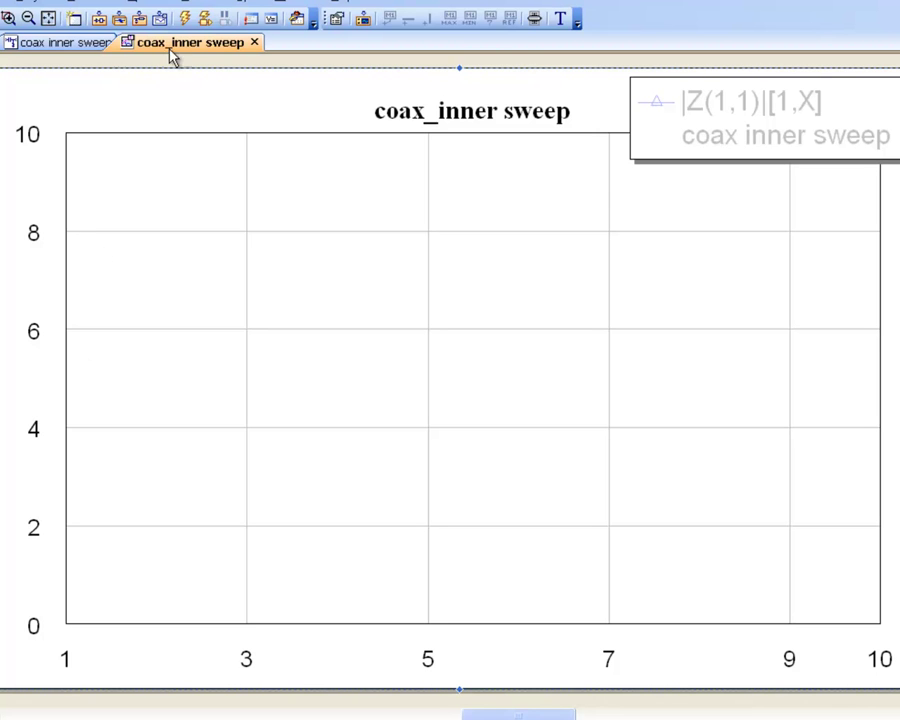
- Run the analysis so |Z(1,1)| plots from about 51 down to 15 across inner_diam
left_click(185, 20)
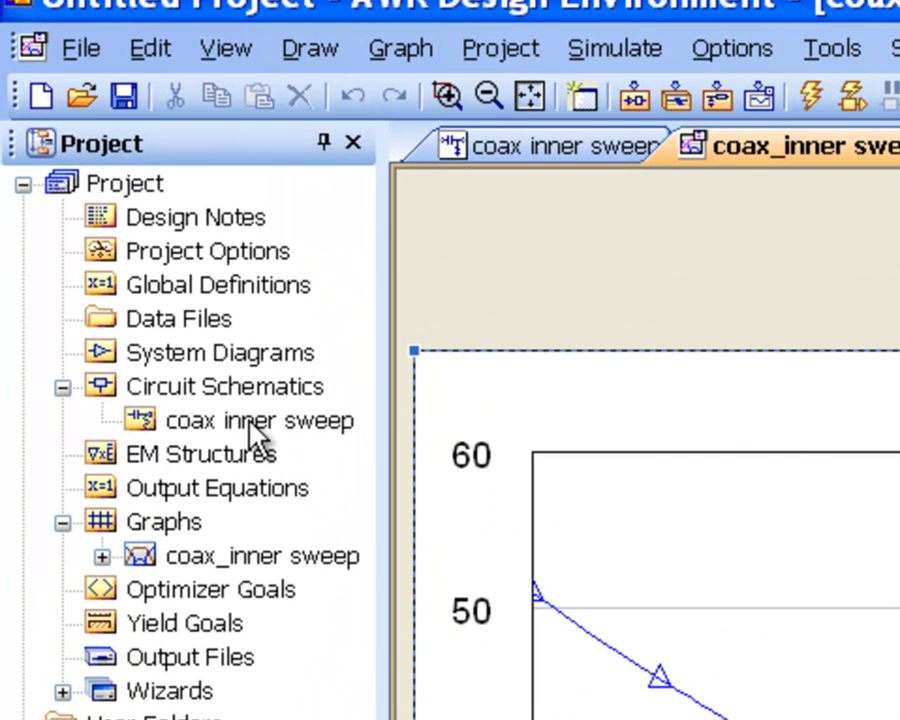
- Duplicate the coax inner sweep schematic under Circuit Schematics
left_click(249, 423)
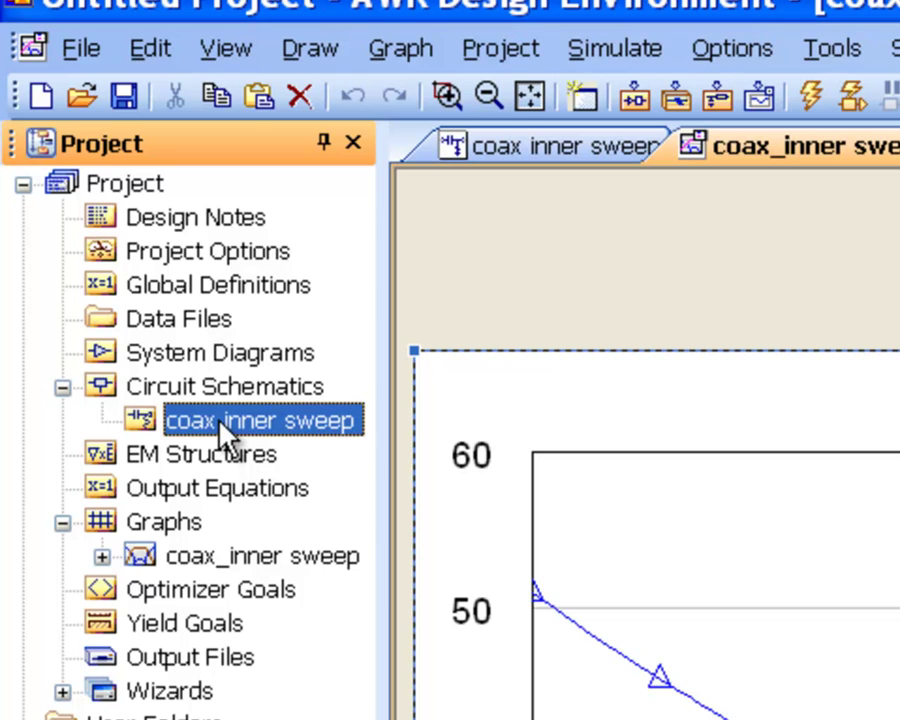
left_click_drag(219, 426, 199, 390)
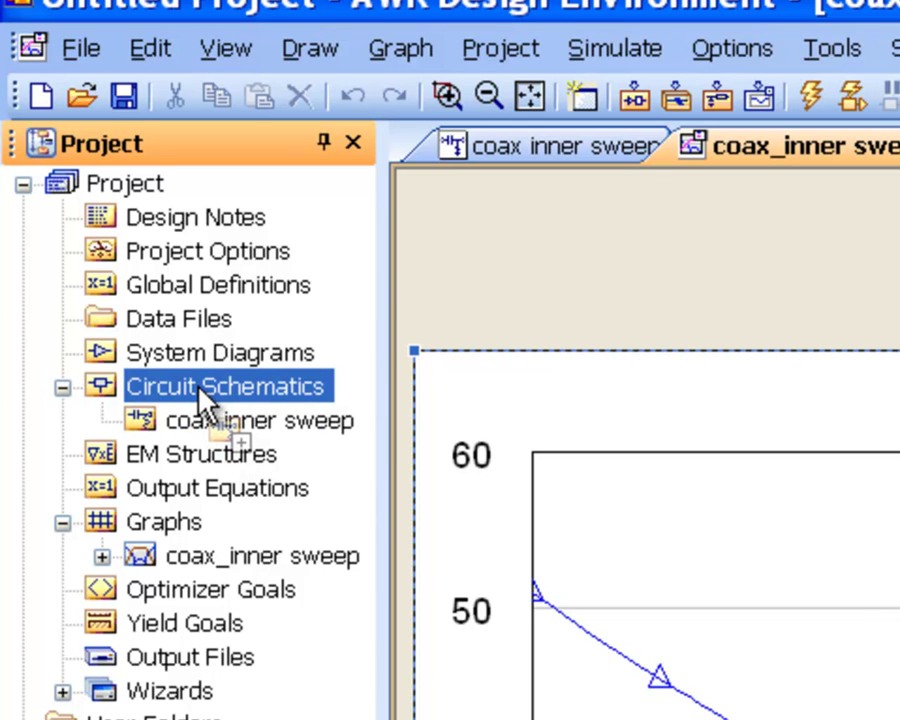
left_click_drag(199, 390, 215, 390)
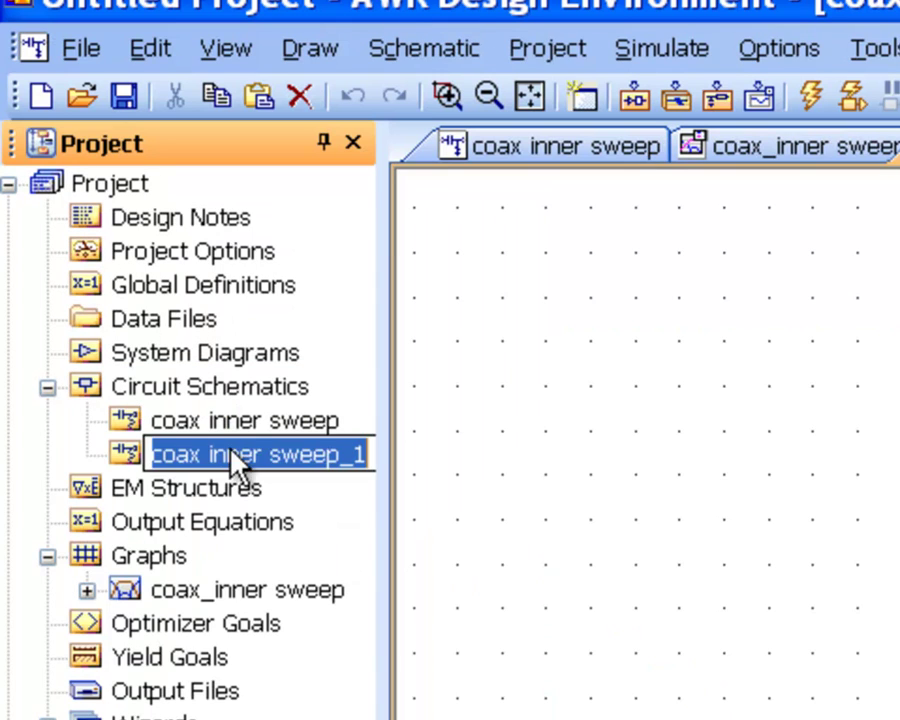
- Rename the duplicate schematic to 'coax outer sweep'
left_click(234, 455)
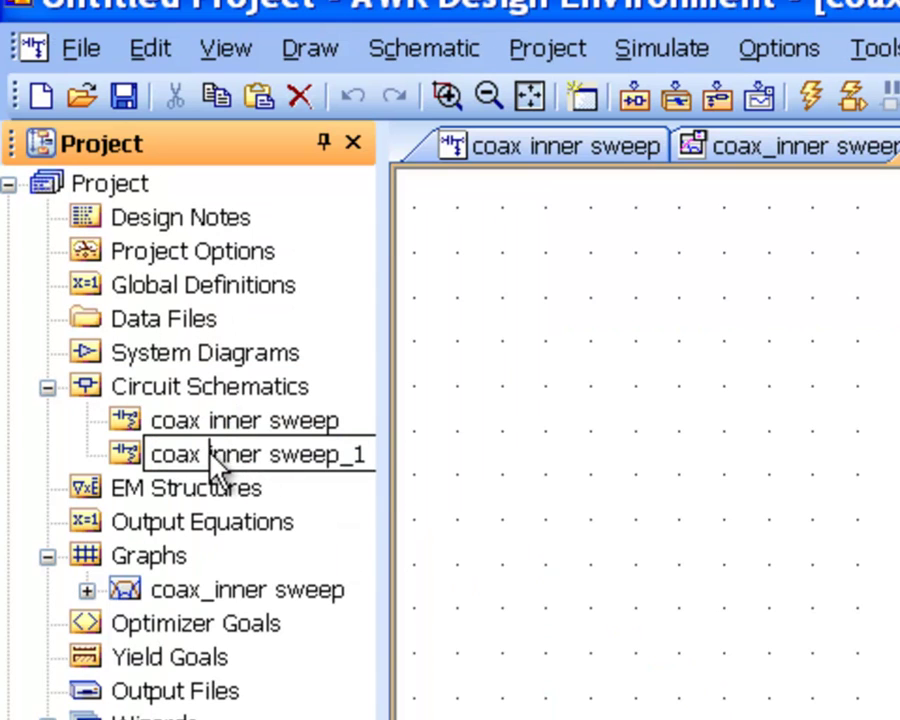
left_click_drag(209, 455, 402, 470)
type("out")
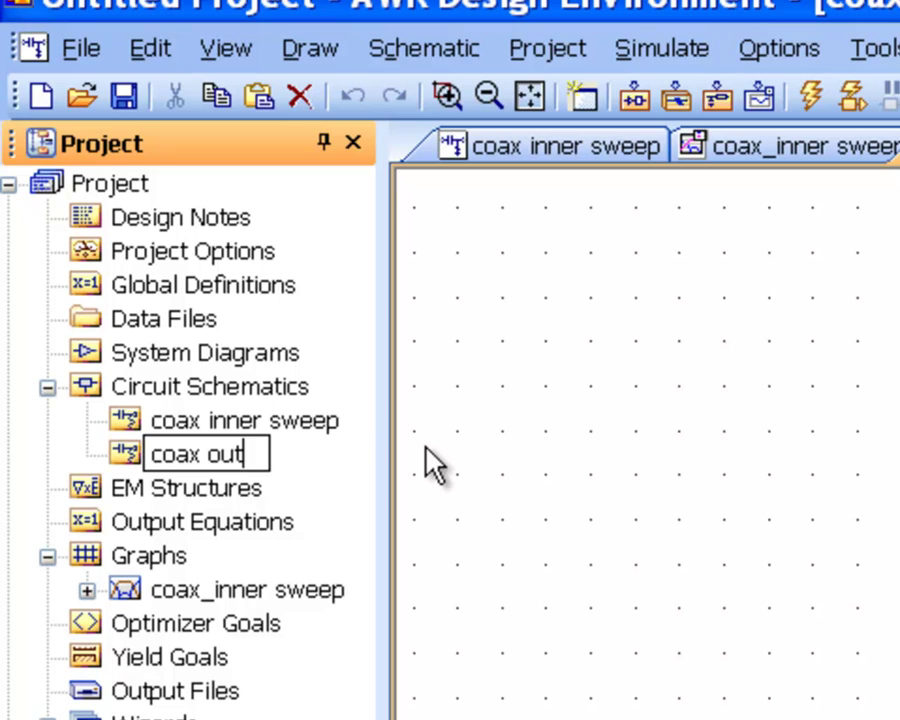
type("er sweep")
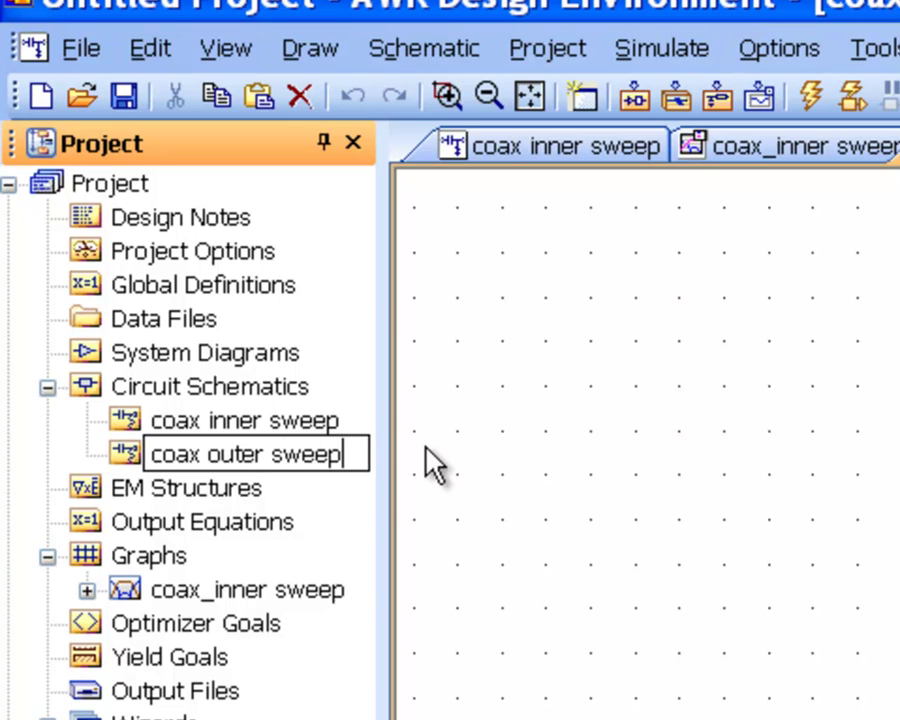
key("Return")
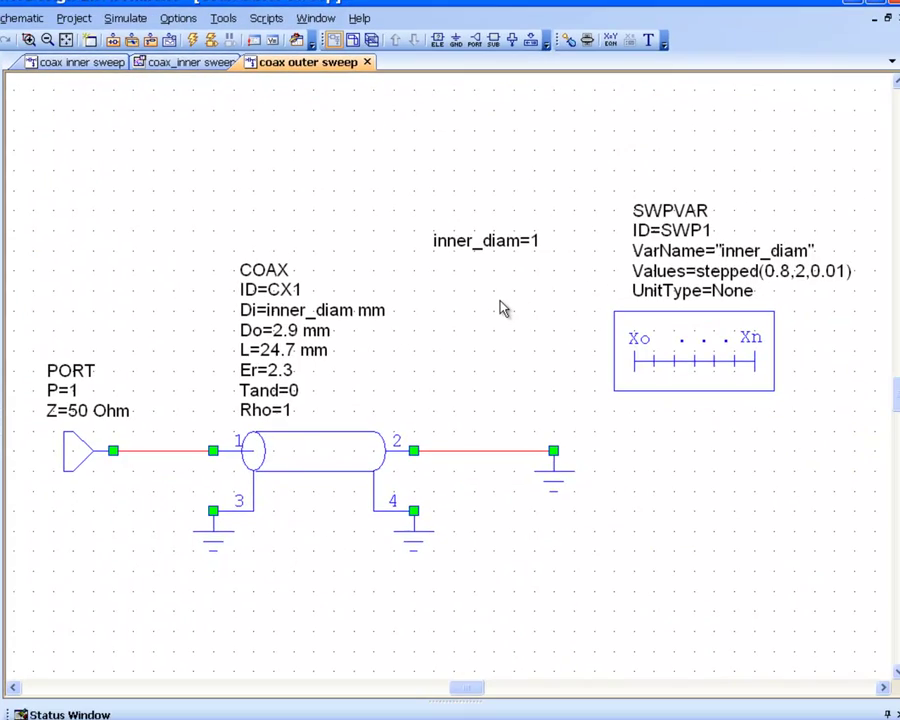
- Fix the coax Di at 0.8 mm and set Do to outer_diam
left_click(452, 242)
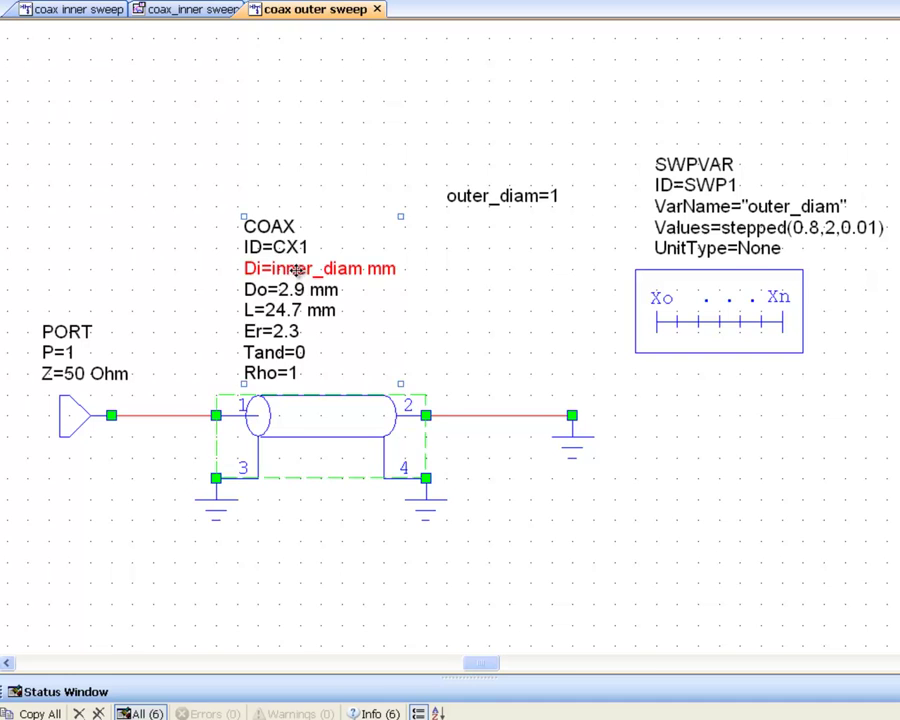
double_click(295, 266)
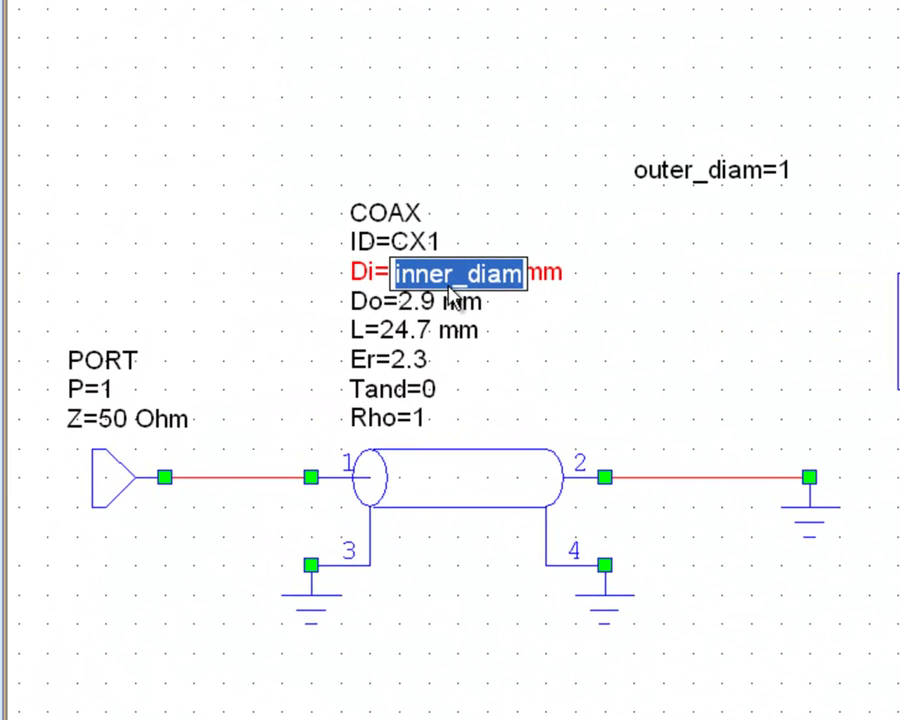
type("0")
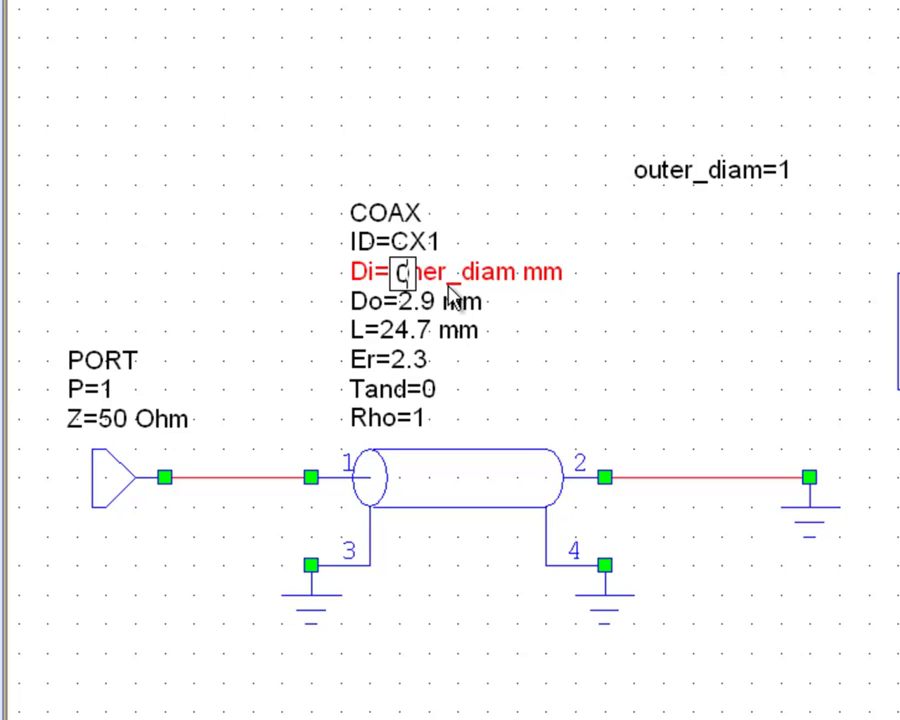
type(".8")
key("Return")
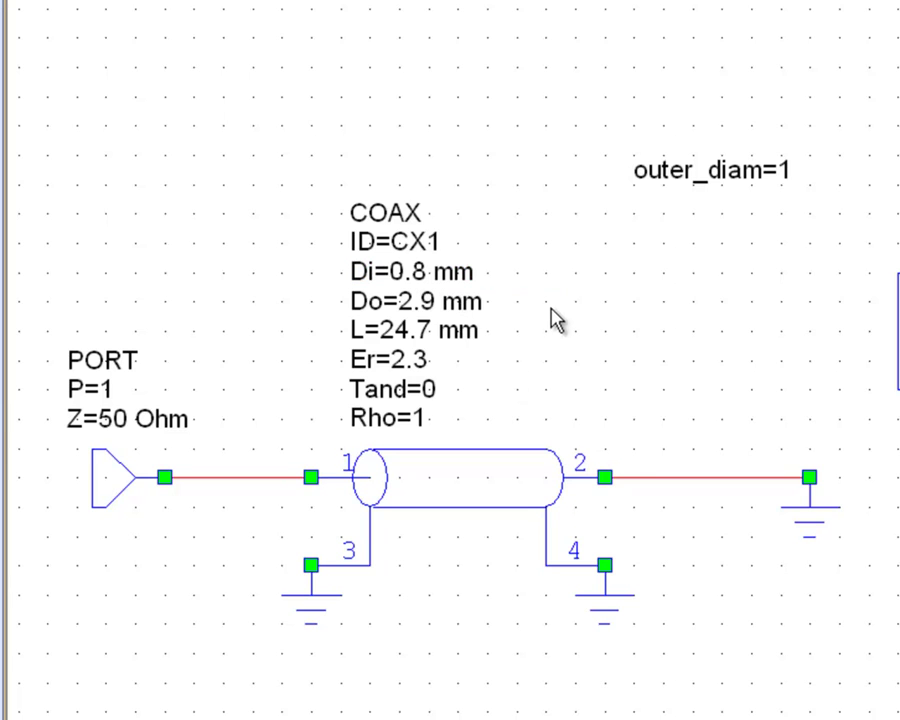
double_click(424, 303)
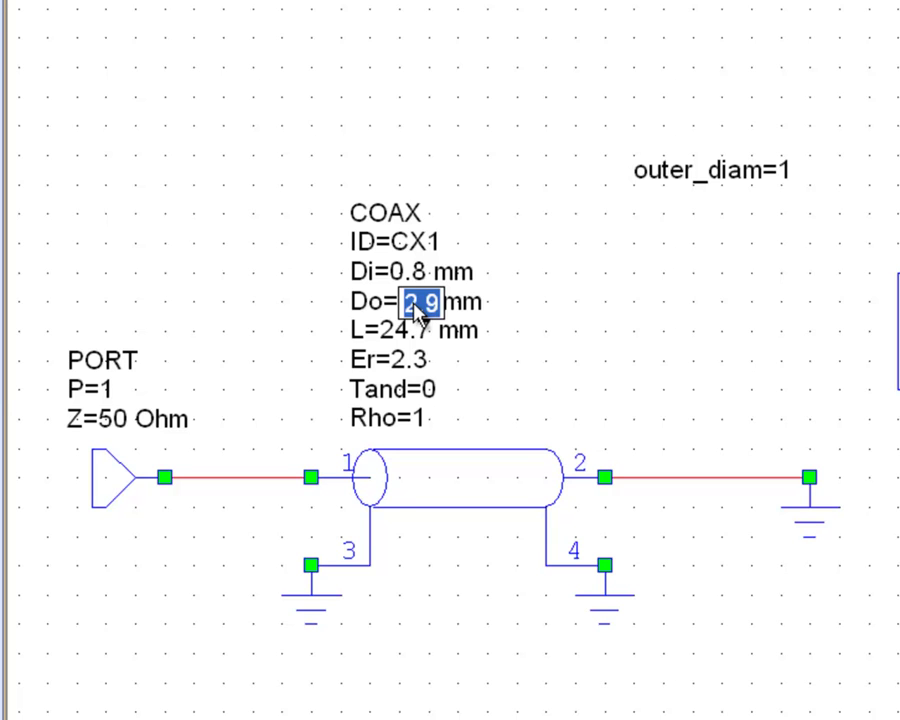
type("out")
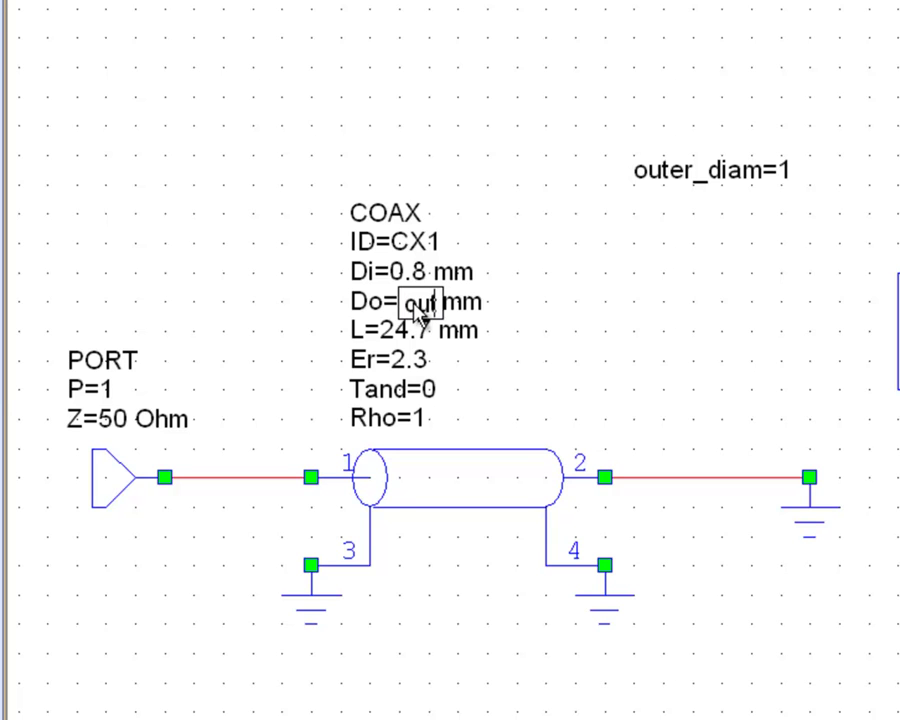
type("er_")
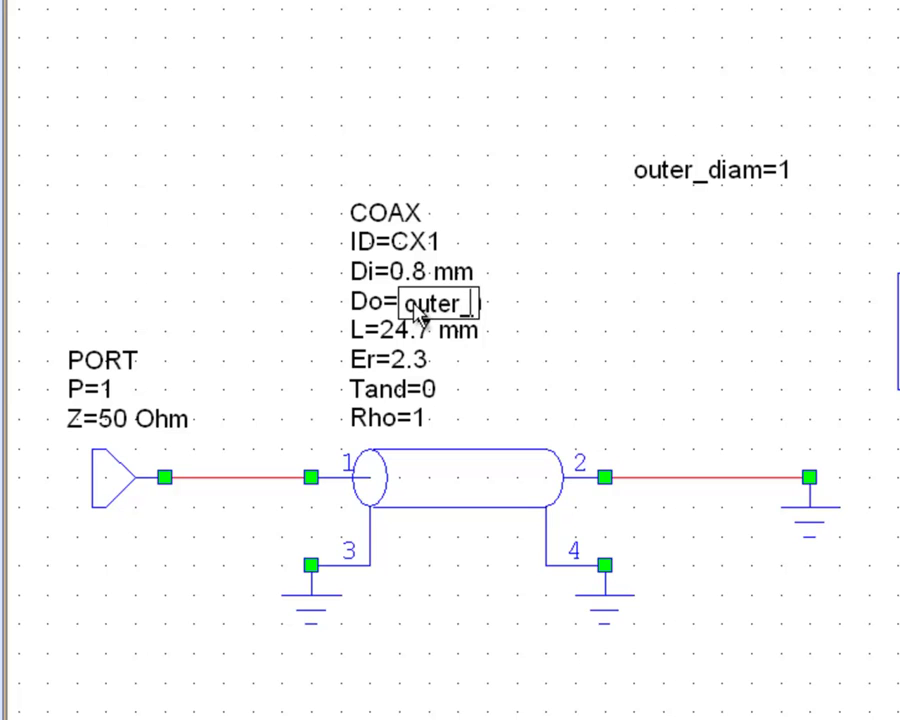
type("diam")
key("Return")
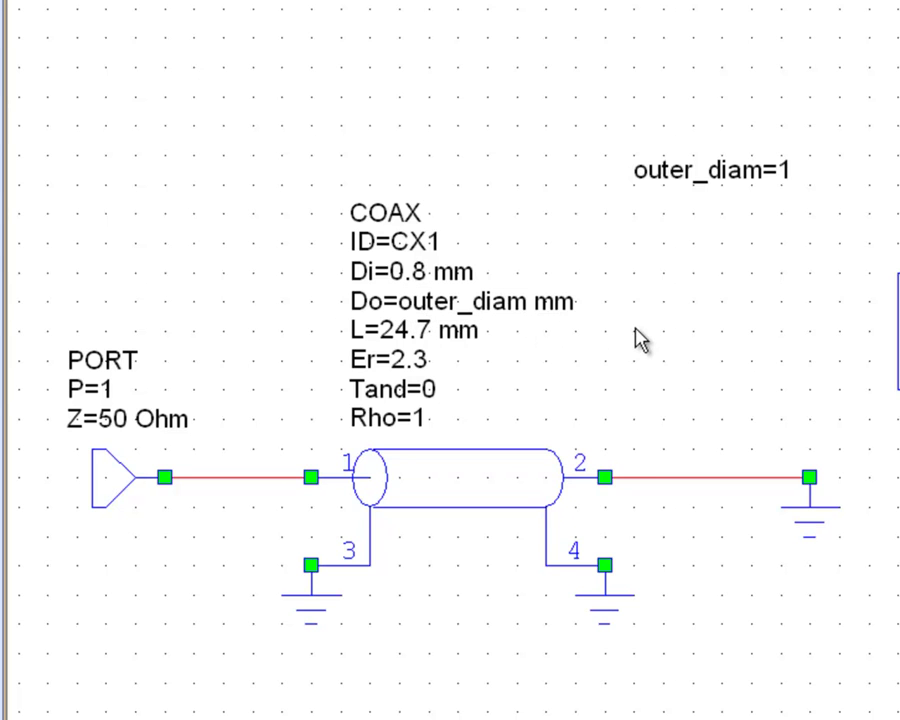
middle_click_drag(640, 340, 205, 408)
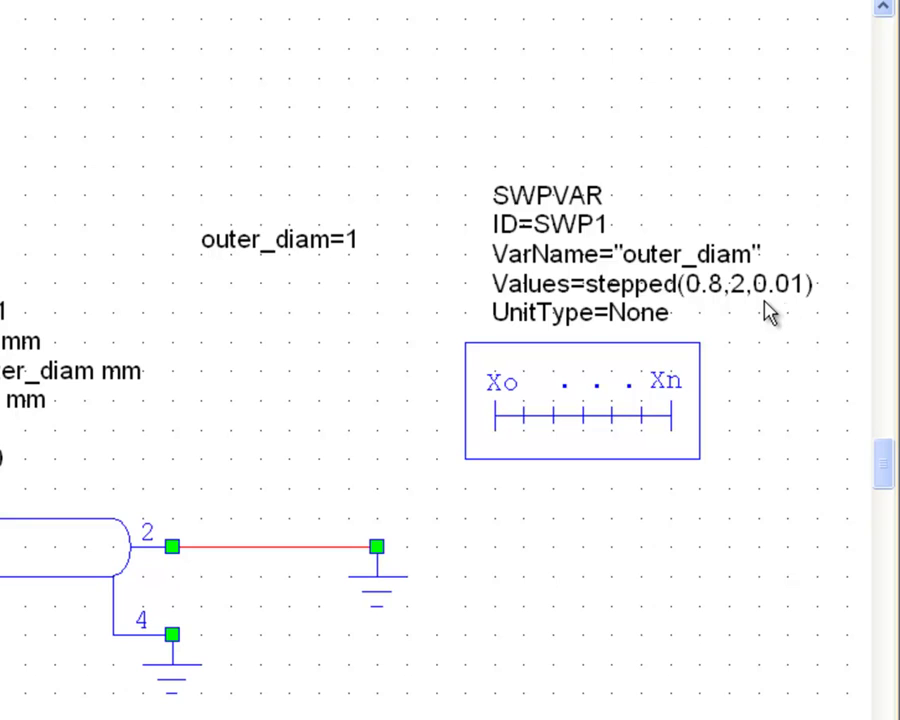
- Replace the SWPVAR block's old 0.8-to-2 values with stepped(2,8,0.05) for outer_diam
double_click(619, 412)
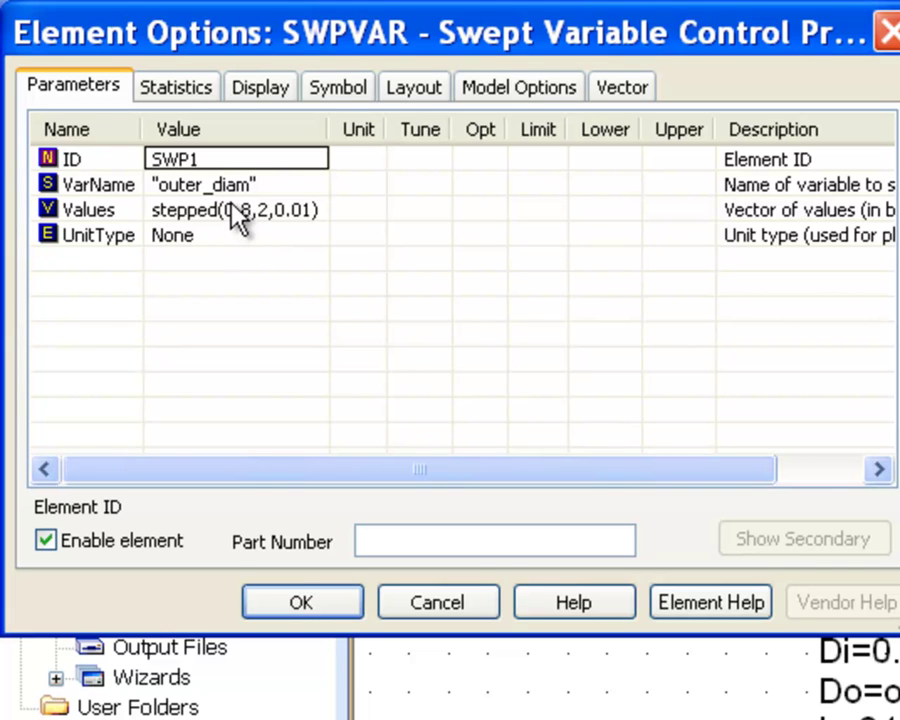
left_click(240, 215)
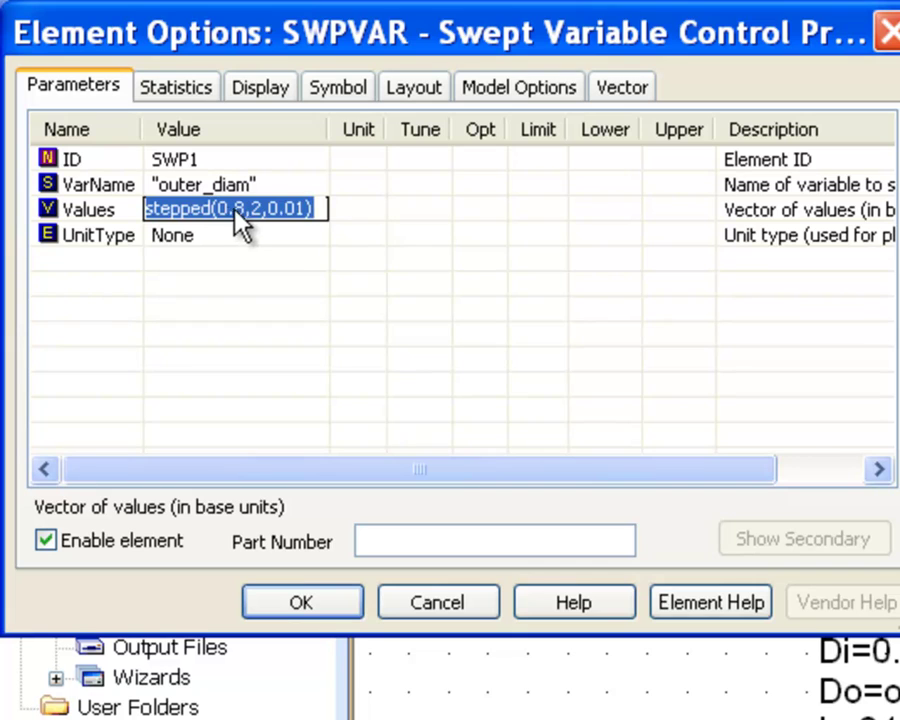
left_click_drag(229, 210, 290, 212)
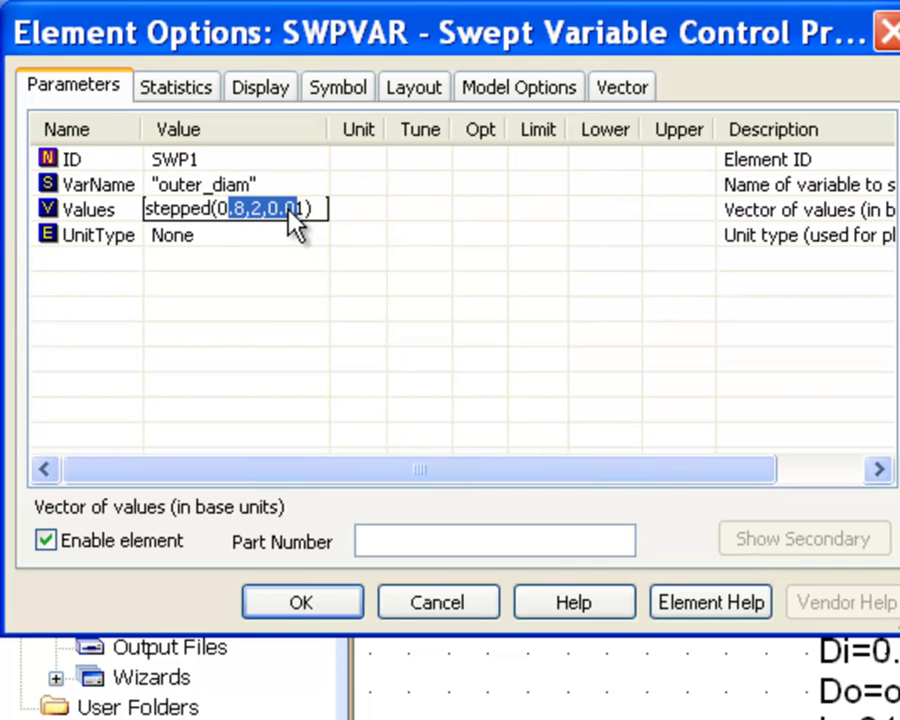
key("Delete")
key("BackSpace")
key("Delete")
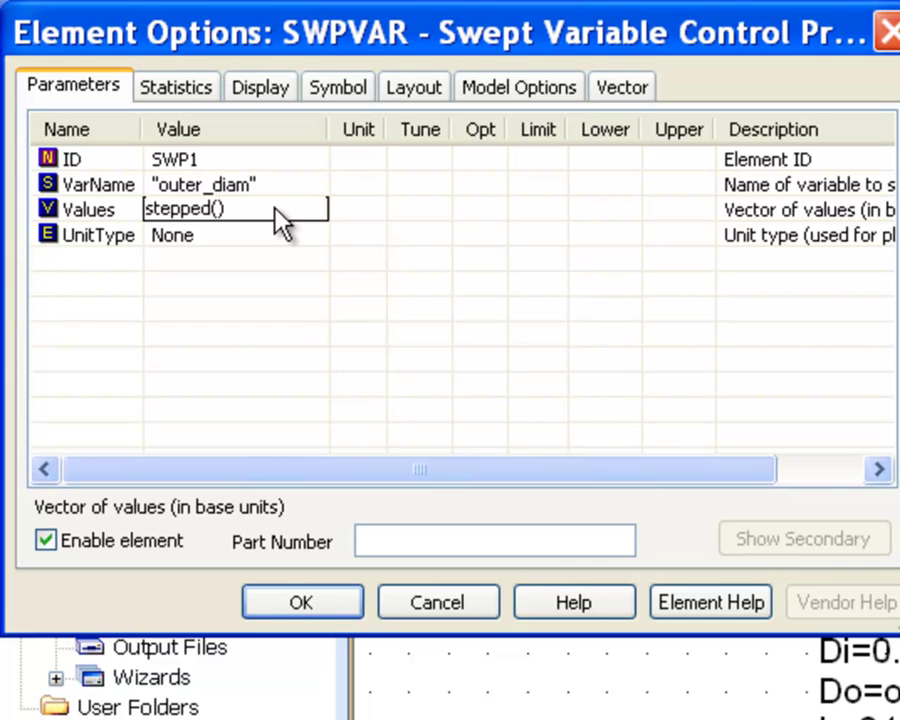
type("2,8")
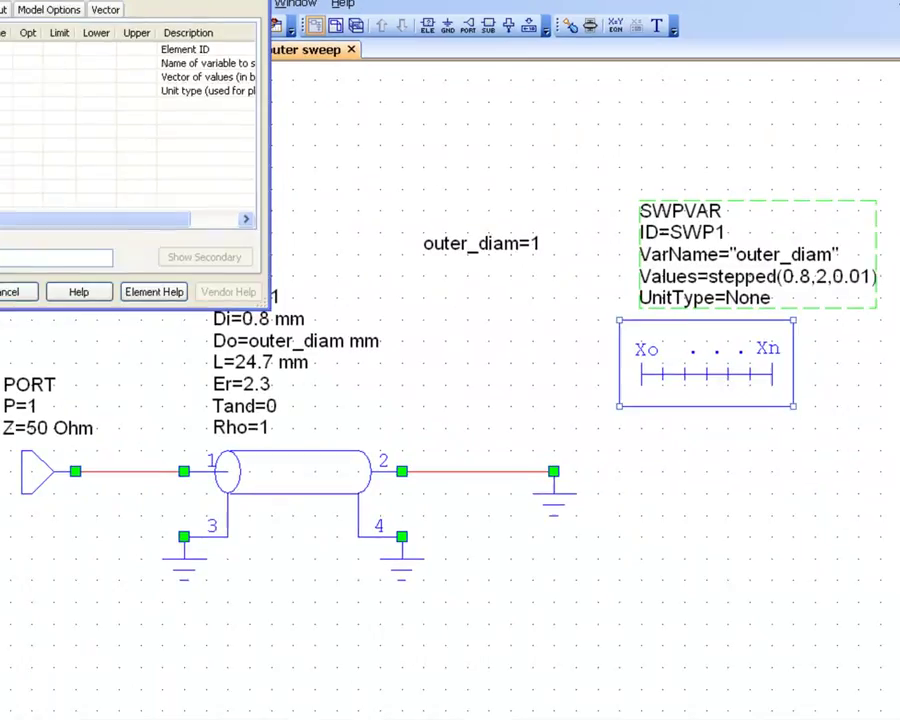
key("Return")
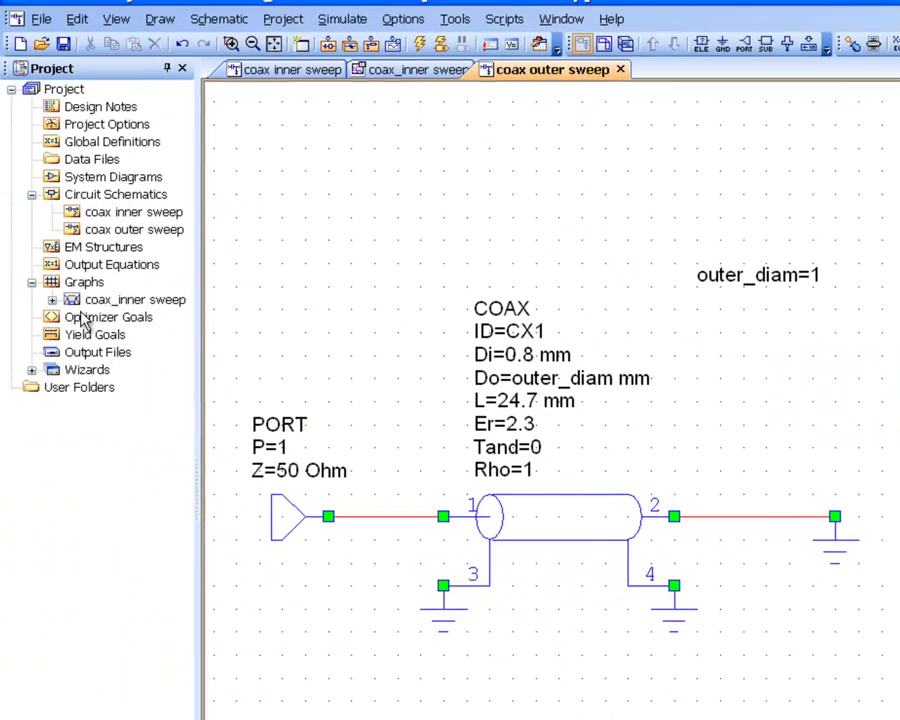
- Copy the coax_inner sweep graph in the Project tree and rename the copy 'coax_outer sweep'
left_click(97, 304)
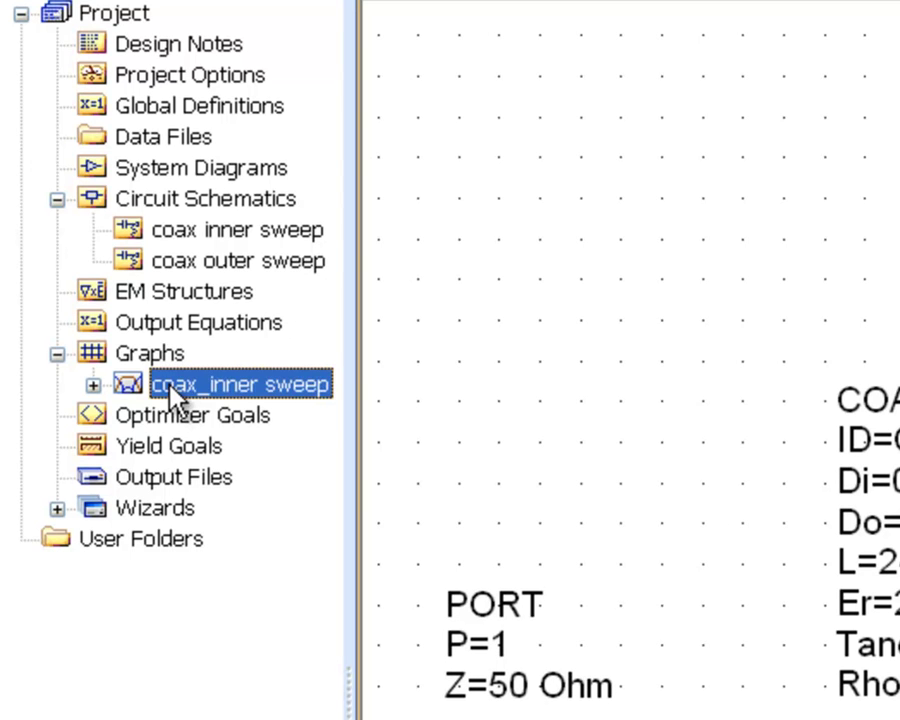
left_click_drag(172, 393, 155, 362)
left_click(235, 424)
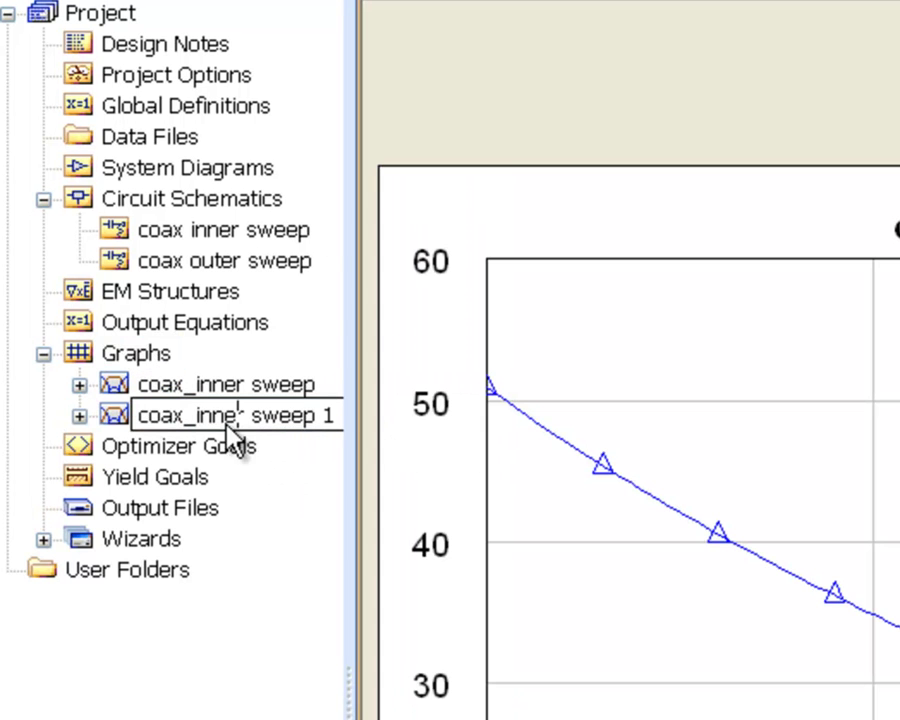
left_click_drag(203, 420, 350, 432)
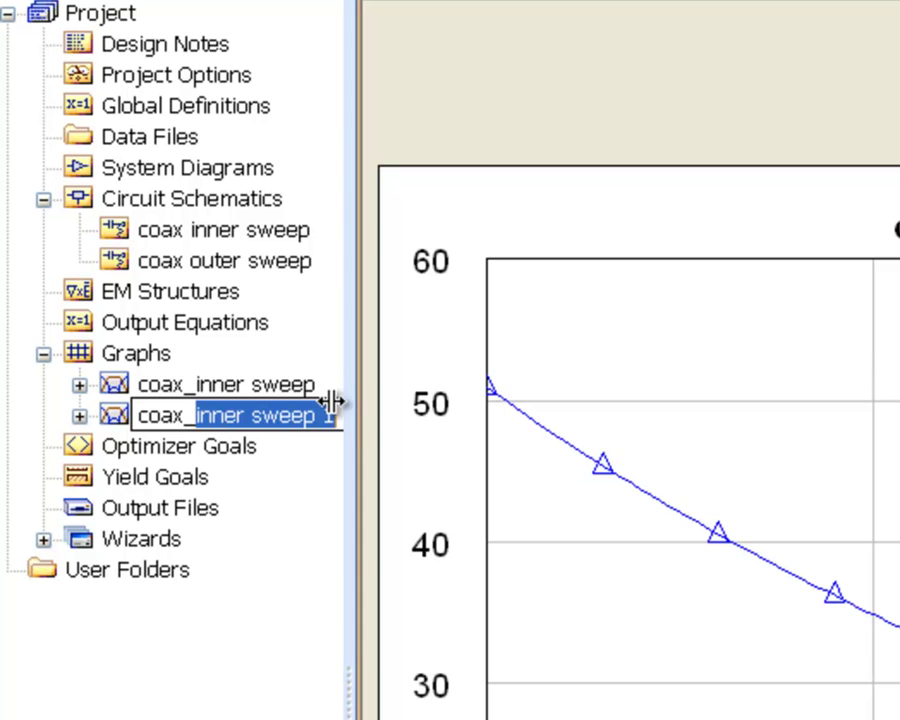
type("out")
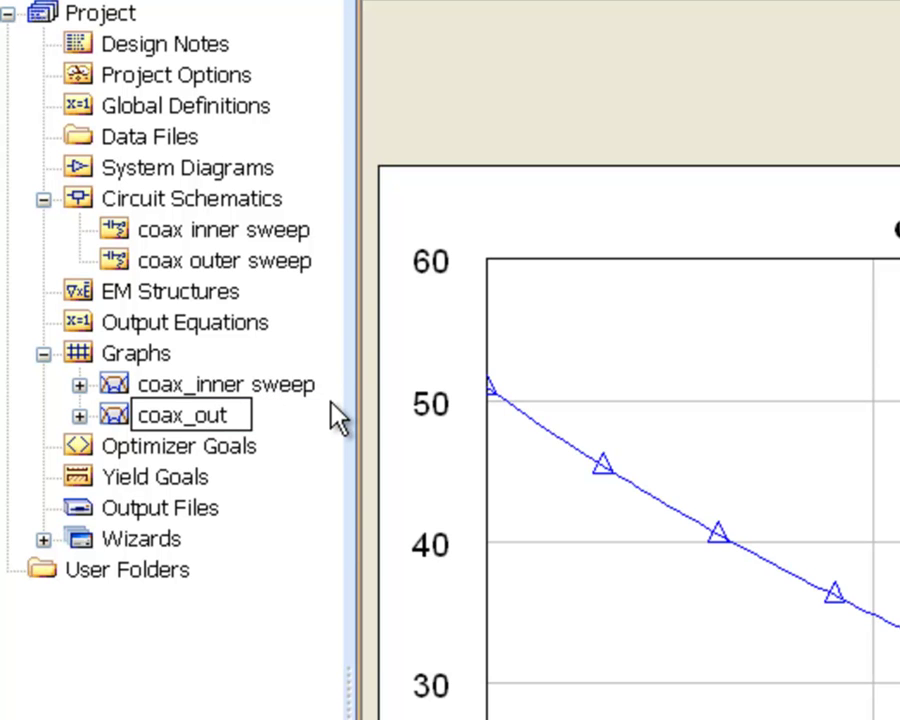
type("er s")
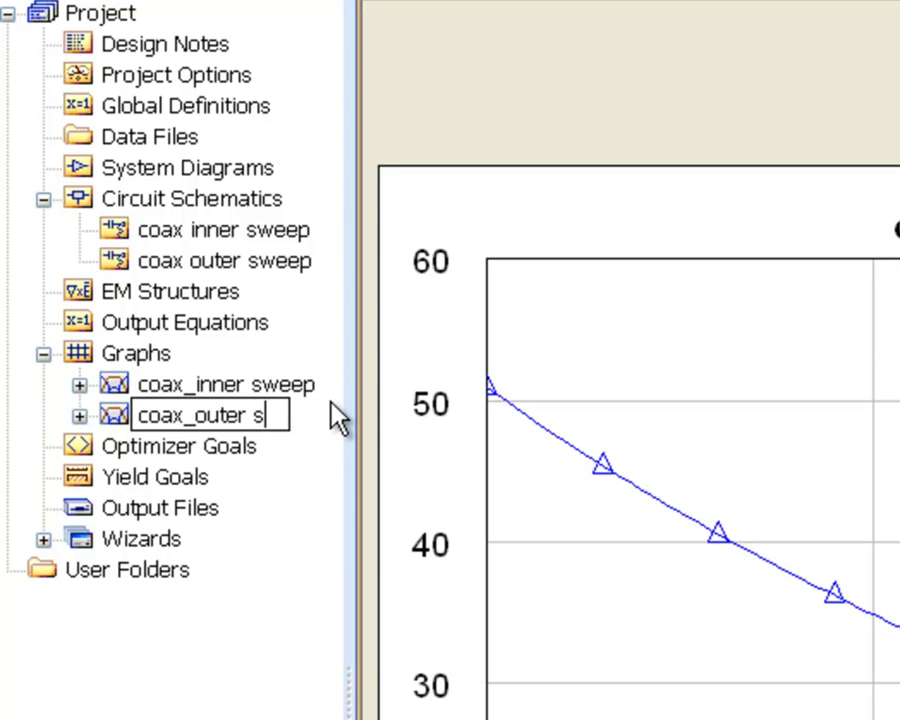
type("weep")
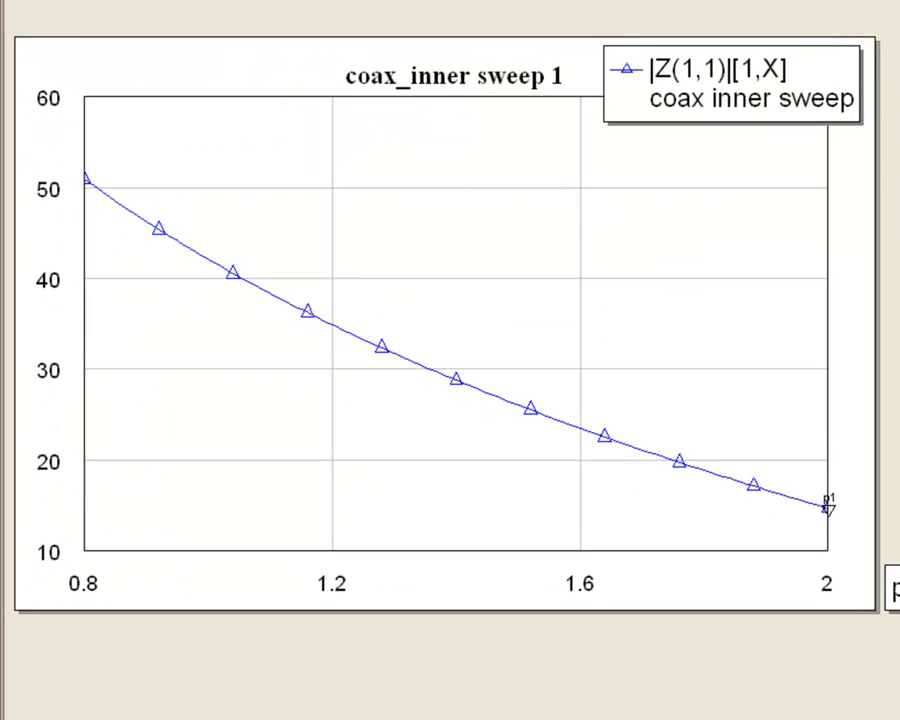
key("Return")
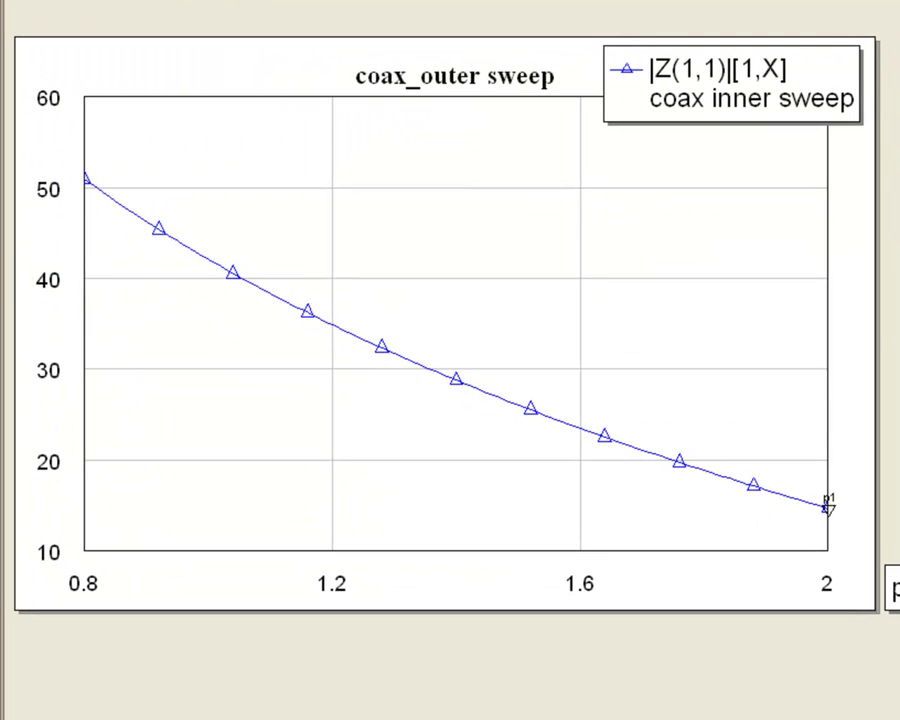
- Switch the graph's |Z(1,1)| measurement data source to the coax outer sweep schematic
right_click(477, 310)
mouse_move(580, 576)
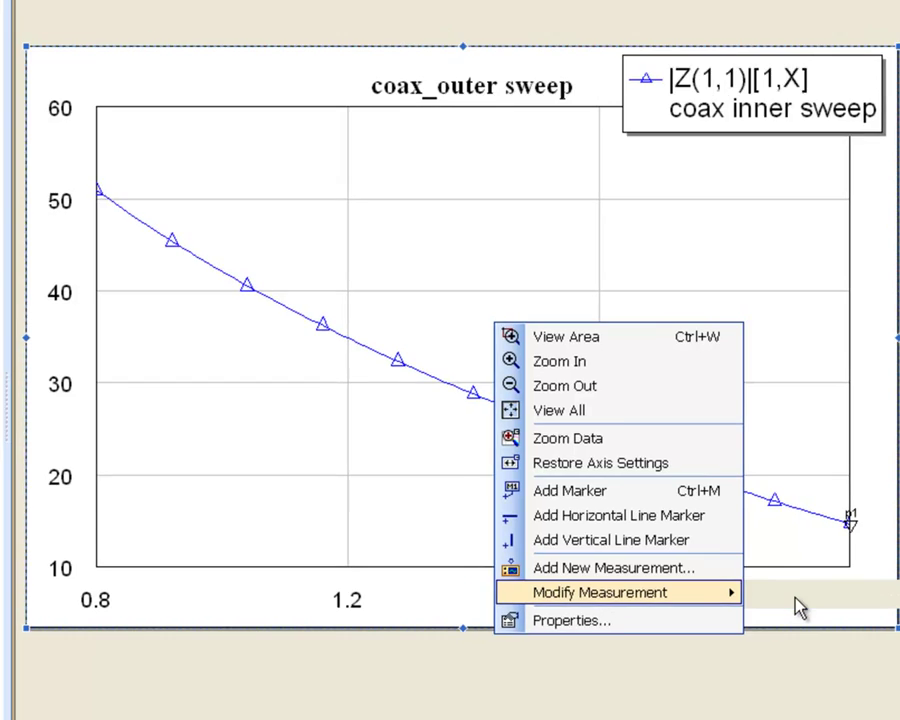
left_click(800, 607)
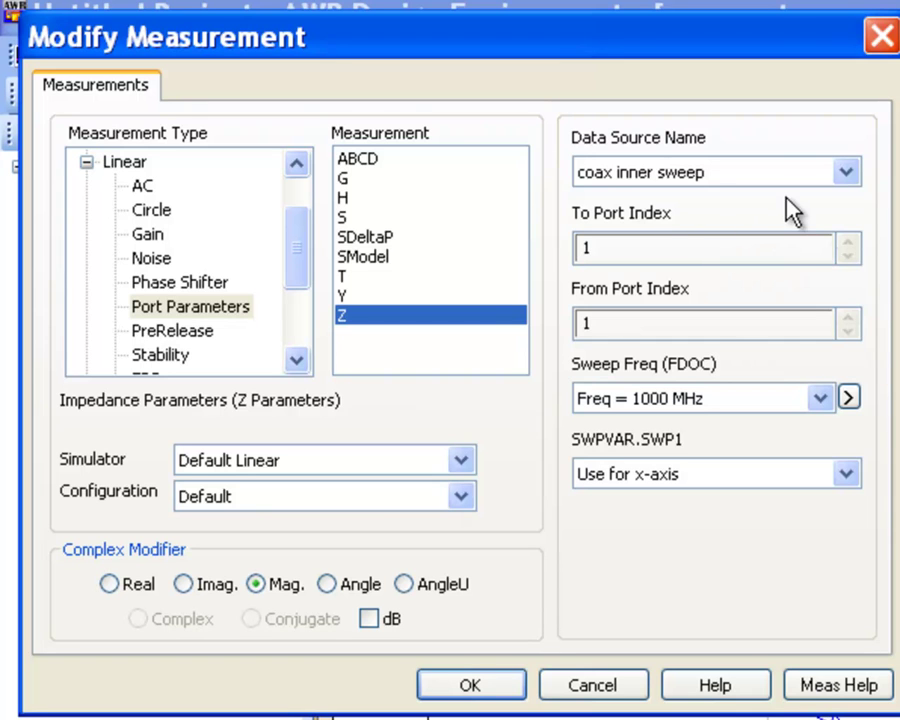
left_click(846, 174)
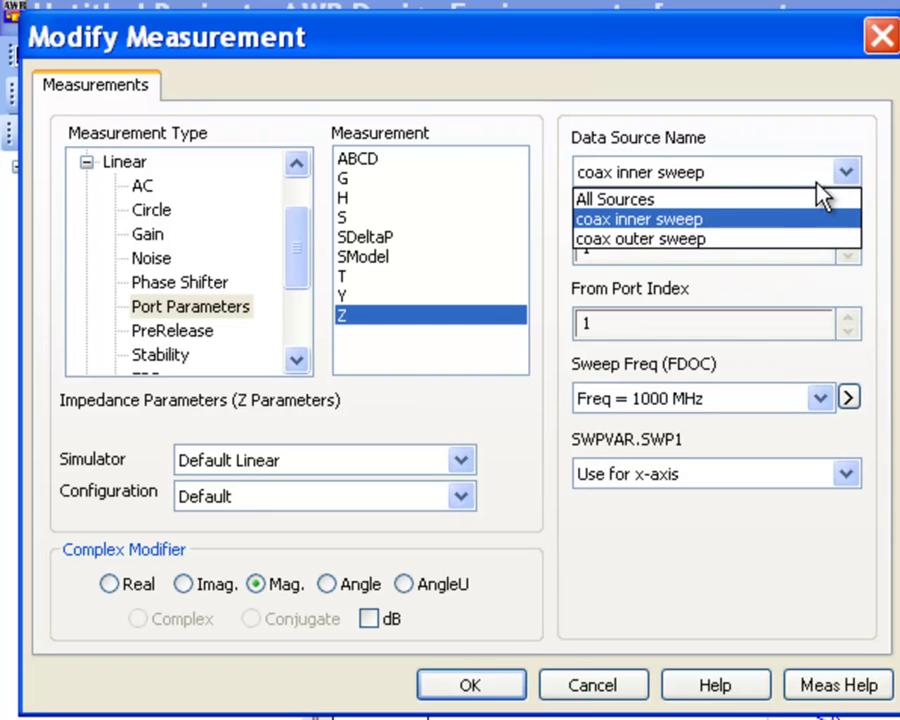
left_click(775, 240)
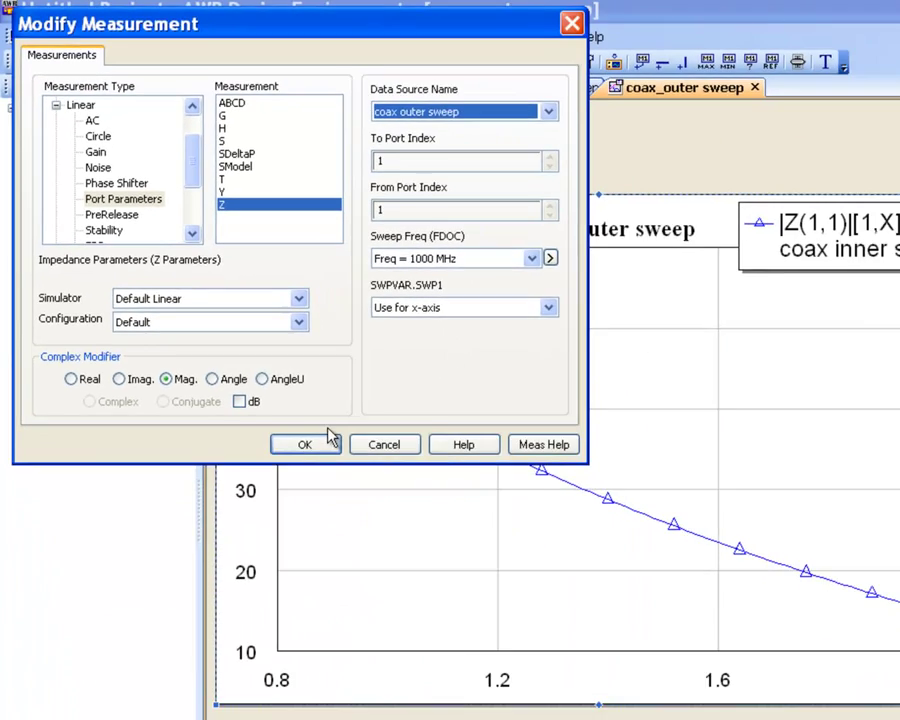
left_click(448, 653)
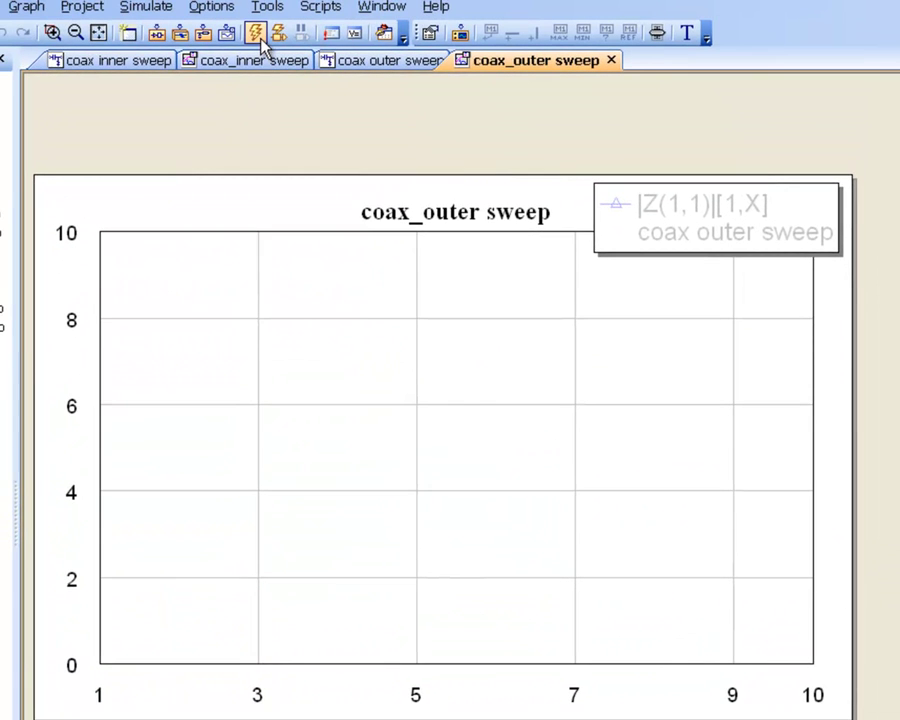
- Simulate the coax outer sweep schematic across all 121 sweep points
left_click(258, 36)
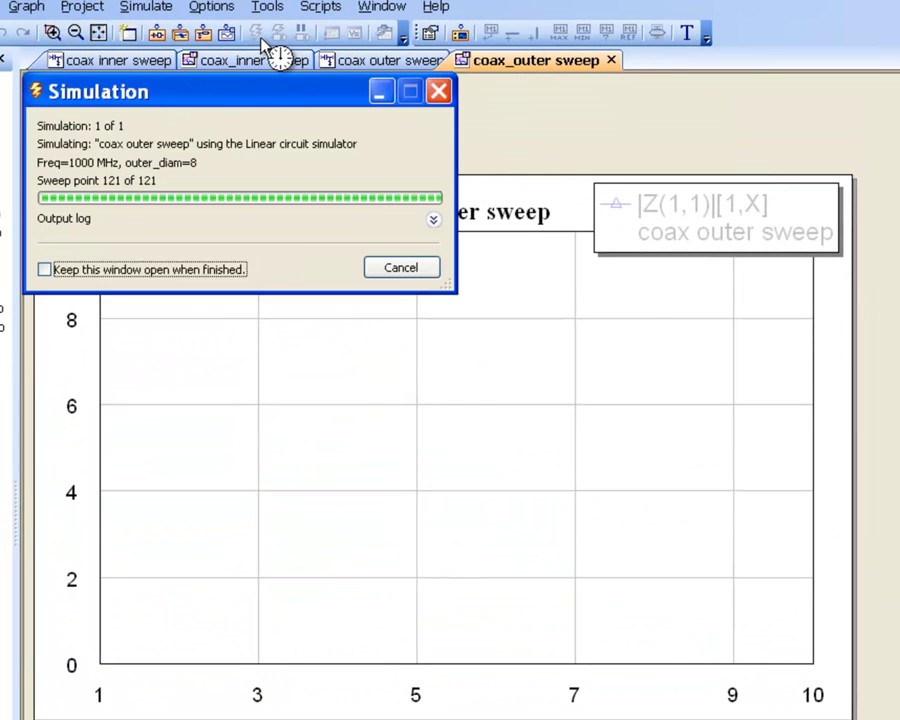